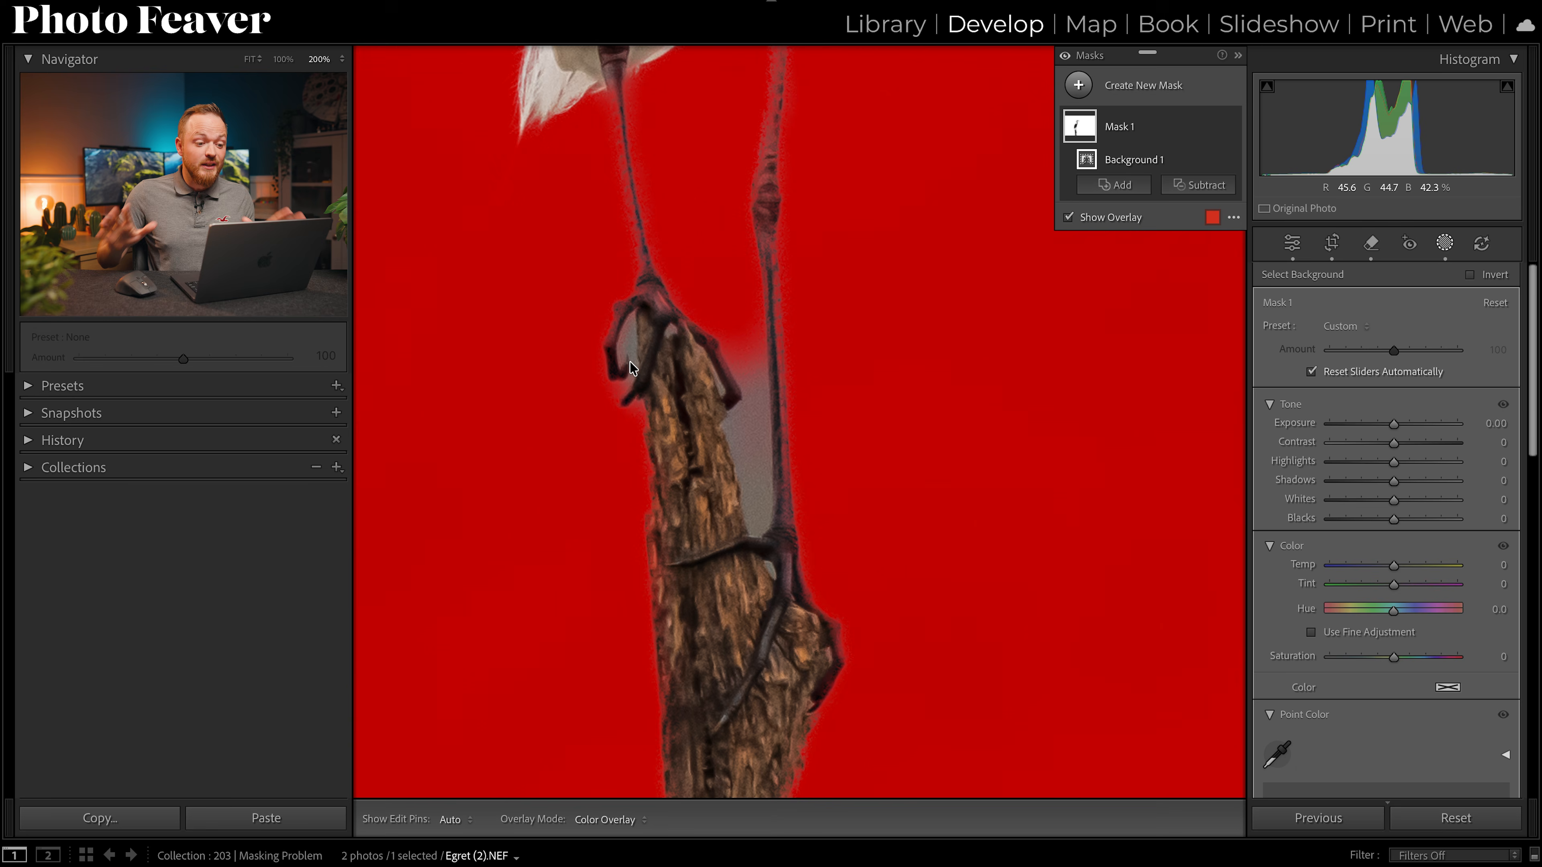
{"action": "left_click", "coordinate": [692, 358]}
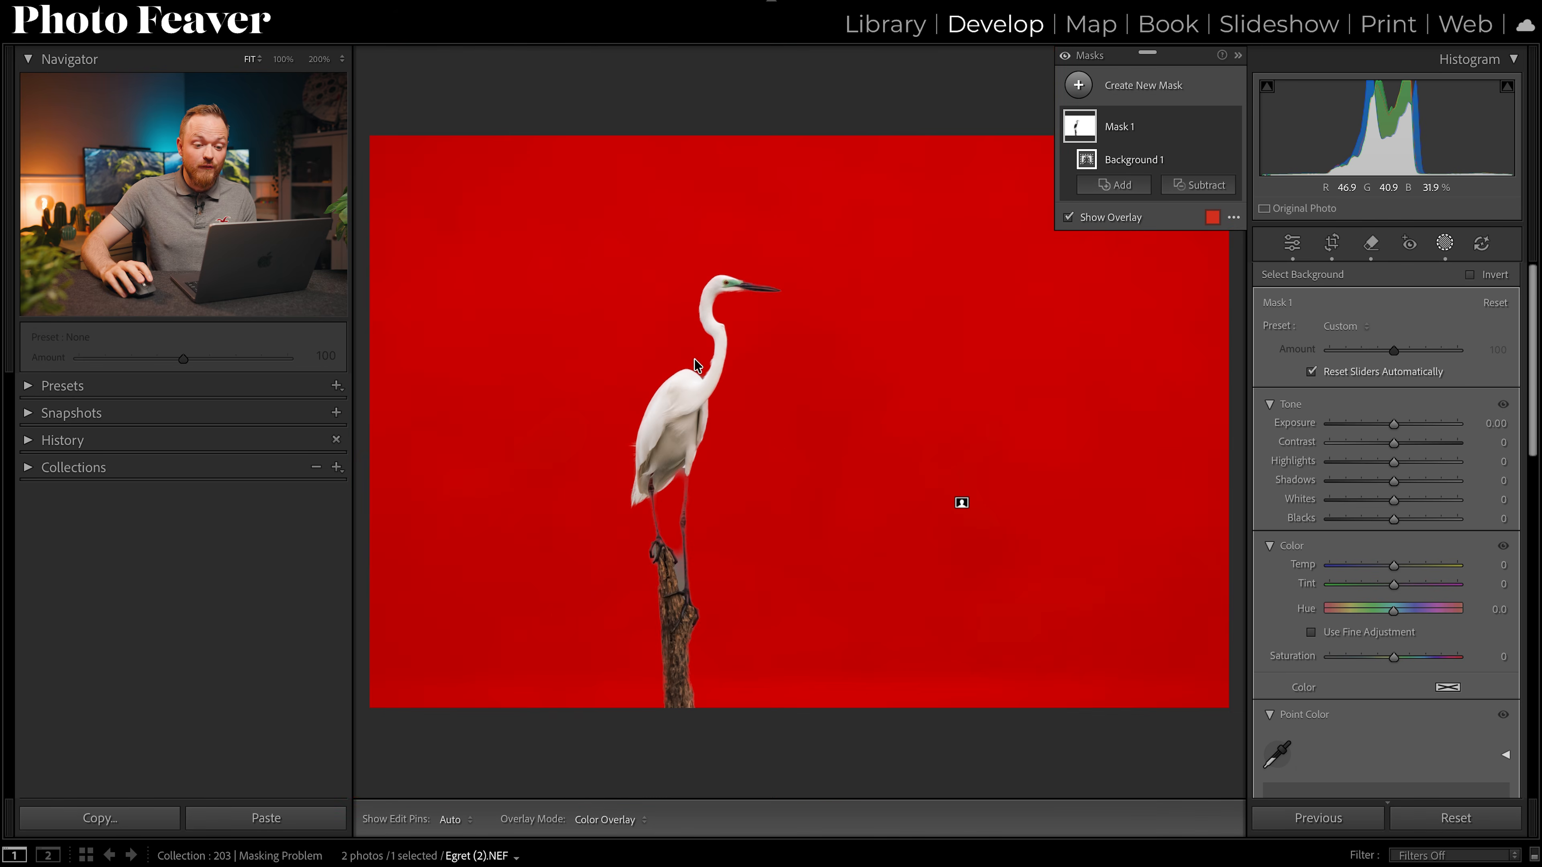
{"action": "left_click", "coordinate": [1213, 126]}
{"action": "left_click", "coordinate": [1251, 379]}
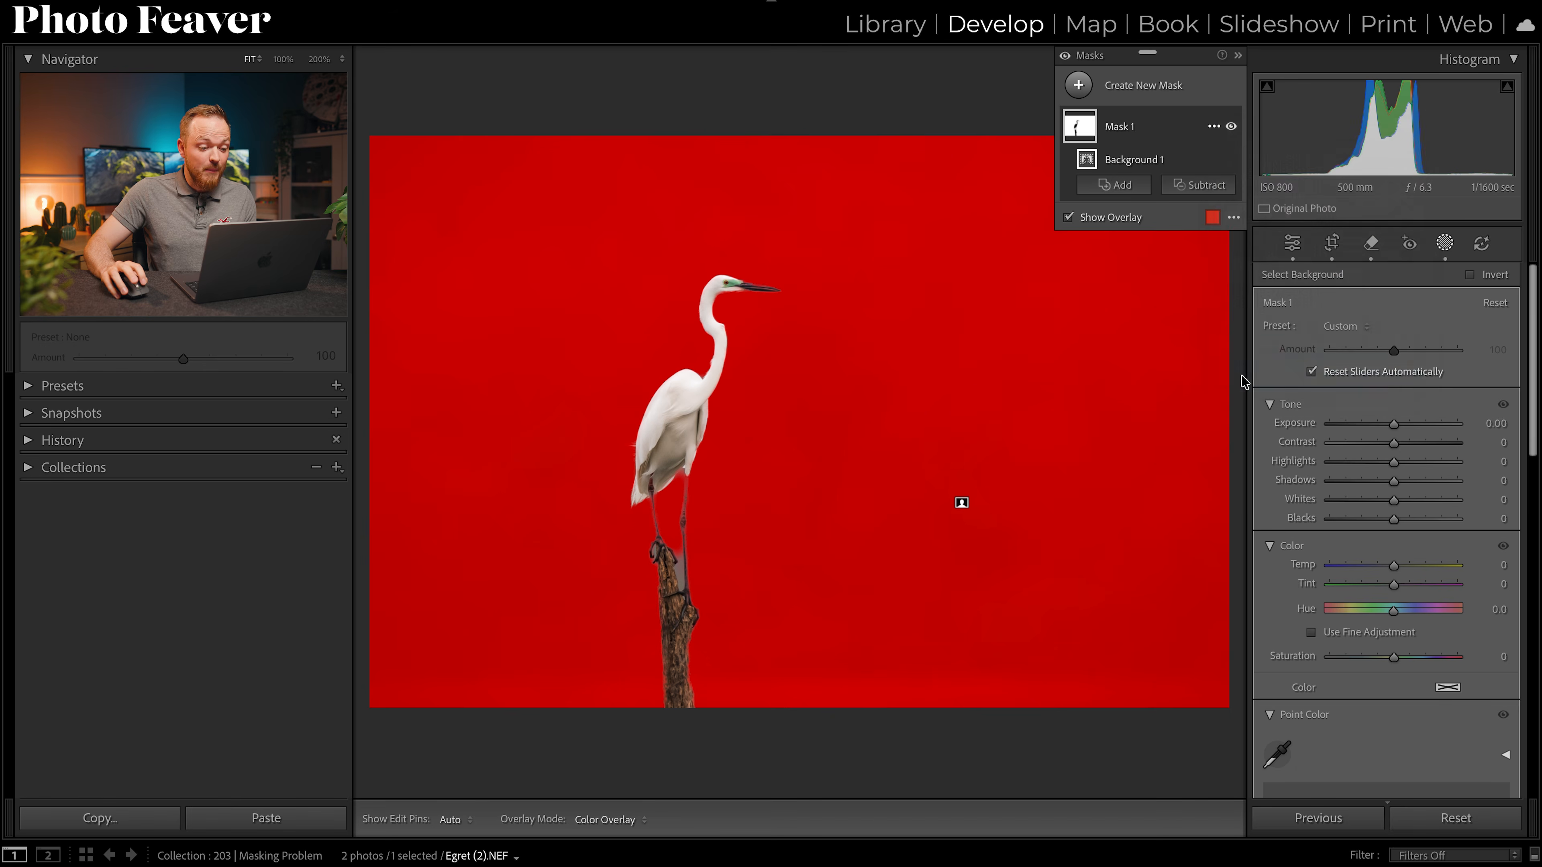
{"action": "left_click", "coordinate": [1468, 318]}
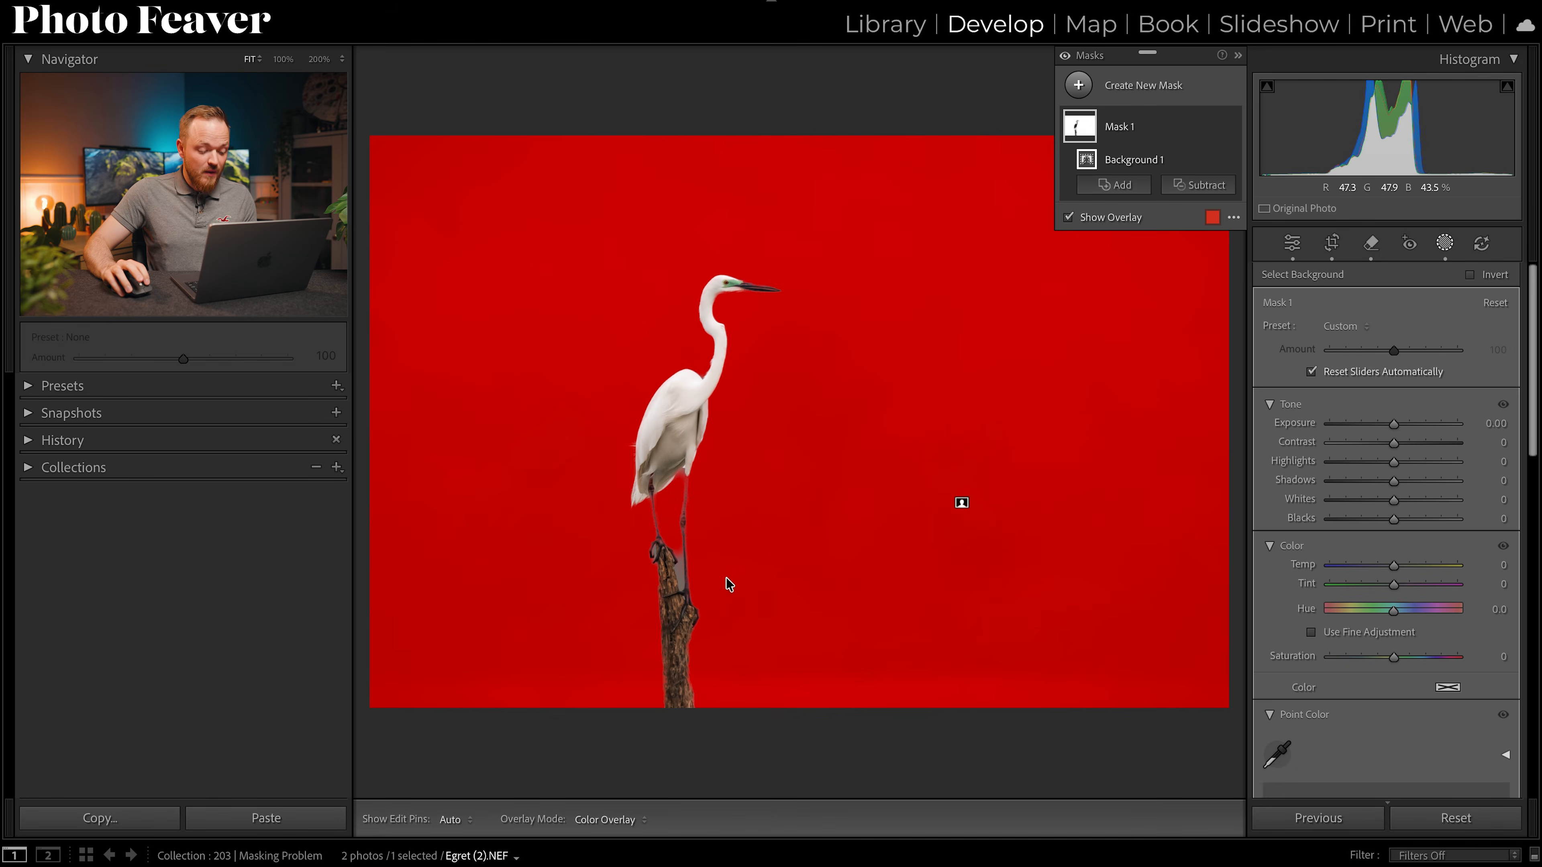
Step: Add a Select Objects selection to Mask 1 by brushing over the missed background gap between the egret's legs above the post
{"action": "left_click", "coordinate": [686, 574]}
{"action": "left_click_drag", "start_coordinate": [639, 570], "coordinate": [792, 521]}
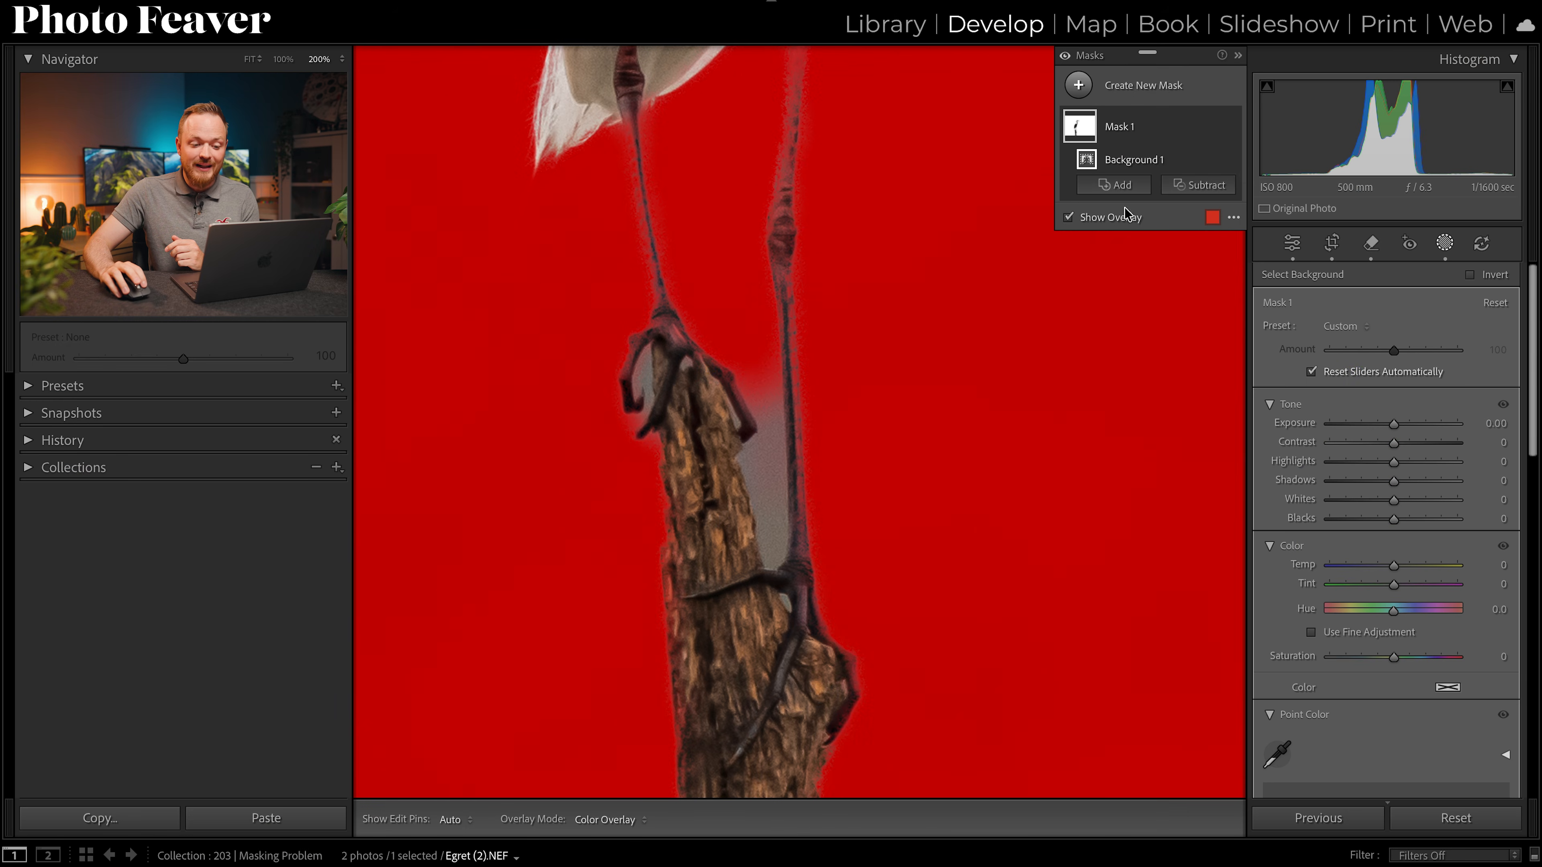
{"action": "left_click", "coordinate": [1111, 186]}
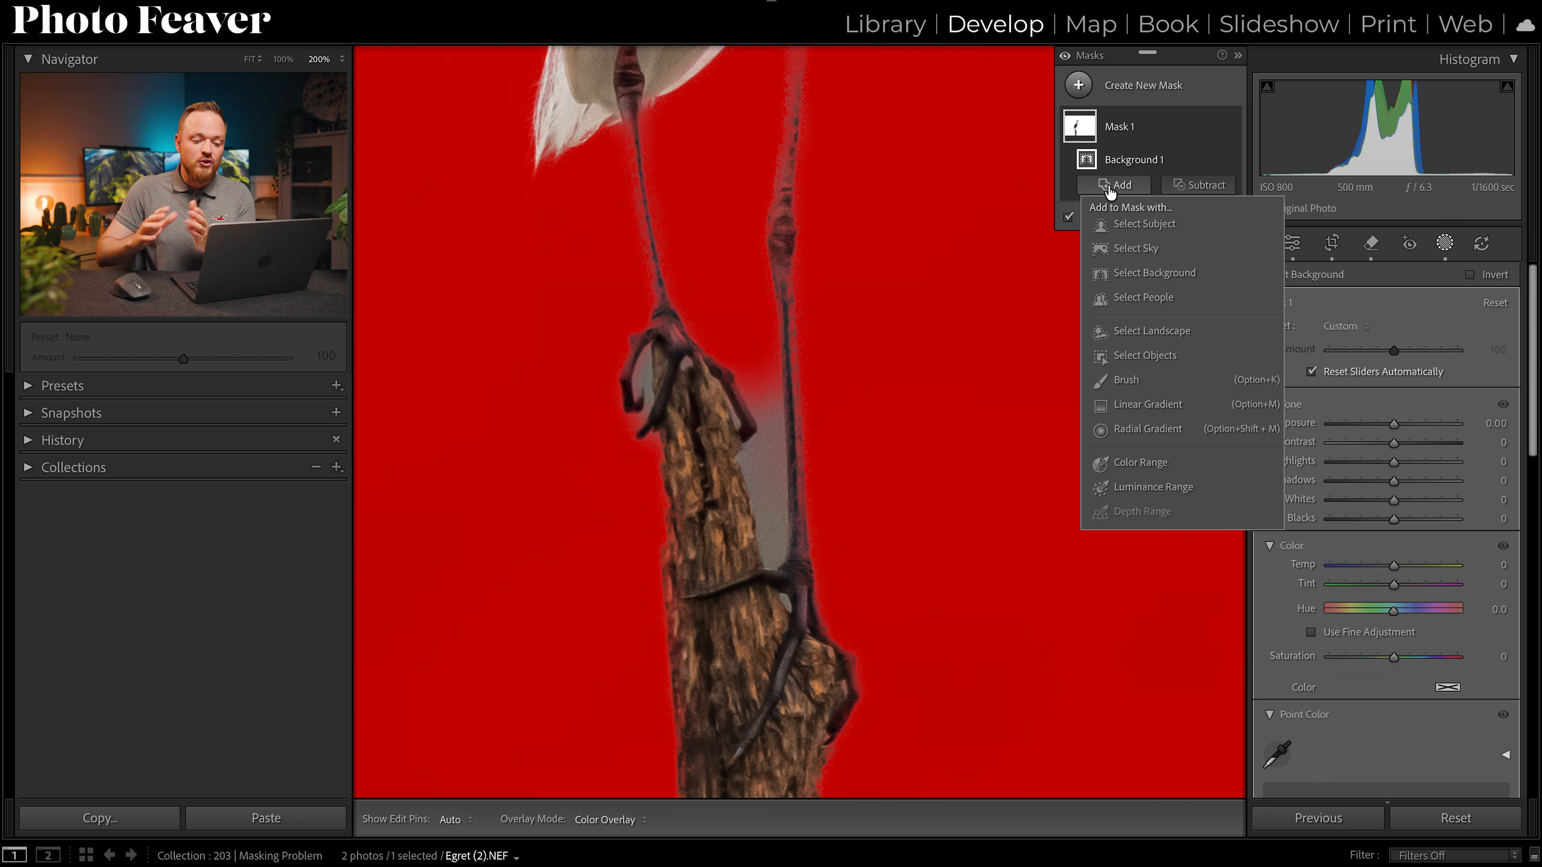
{"action": "left_click", "coordinate": [1118, 357]}
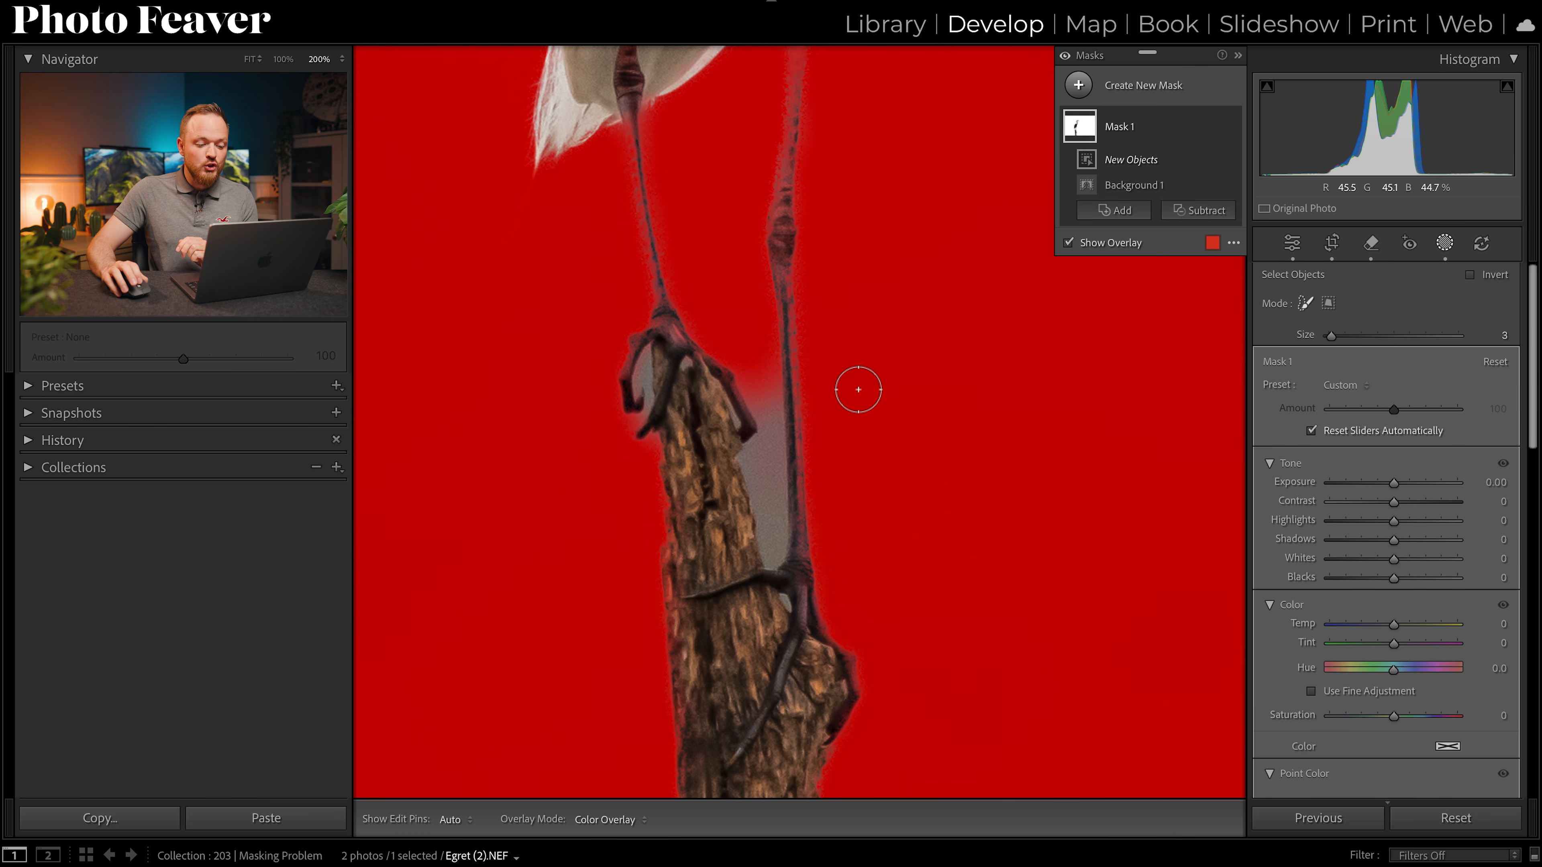
{"action": "left_click_drag", "start_coordinate": [750, 363], "coordinate": [753, 359]}
{"action": "mouse_move", "coordinate": [770, 439]}
{"action": "left_mouse_down"}
{"action": "mouse_move", "coordinate": [764, 558]}
{"action": "mouse_move", "coordinate": [781, 542]}
{"action": "mouse_move", "coordinate": [772, 464]}
{"action": "mouse_move", "coordinate": [775, 502]}
{"action": "left_mouse_up"}
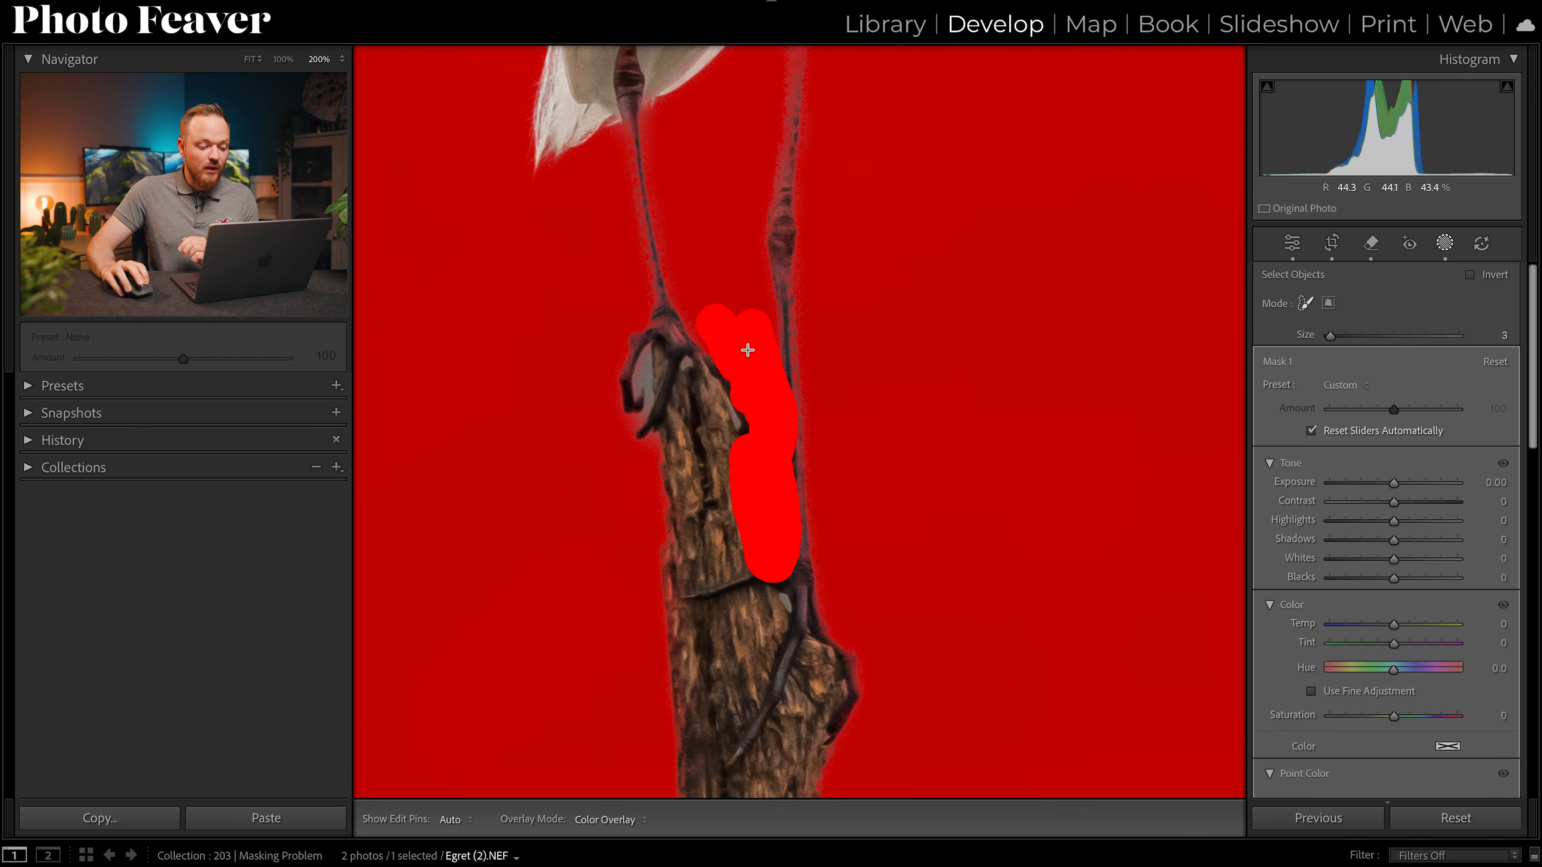
{"action": "left_click_drag", "start_coordinate": [747, 350], "coordinate": [750, 354]}
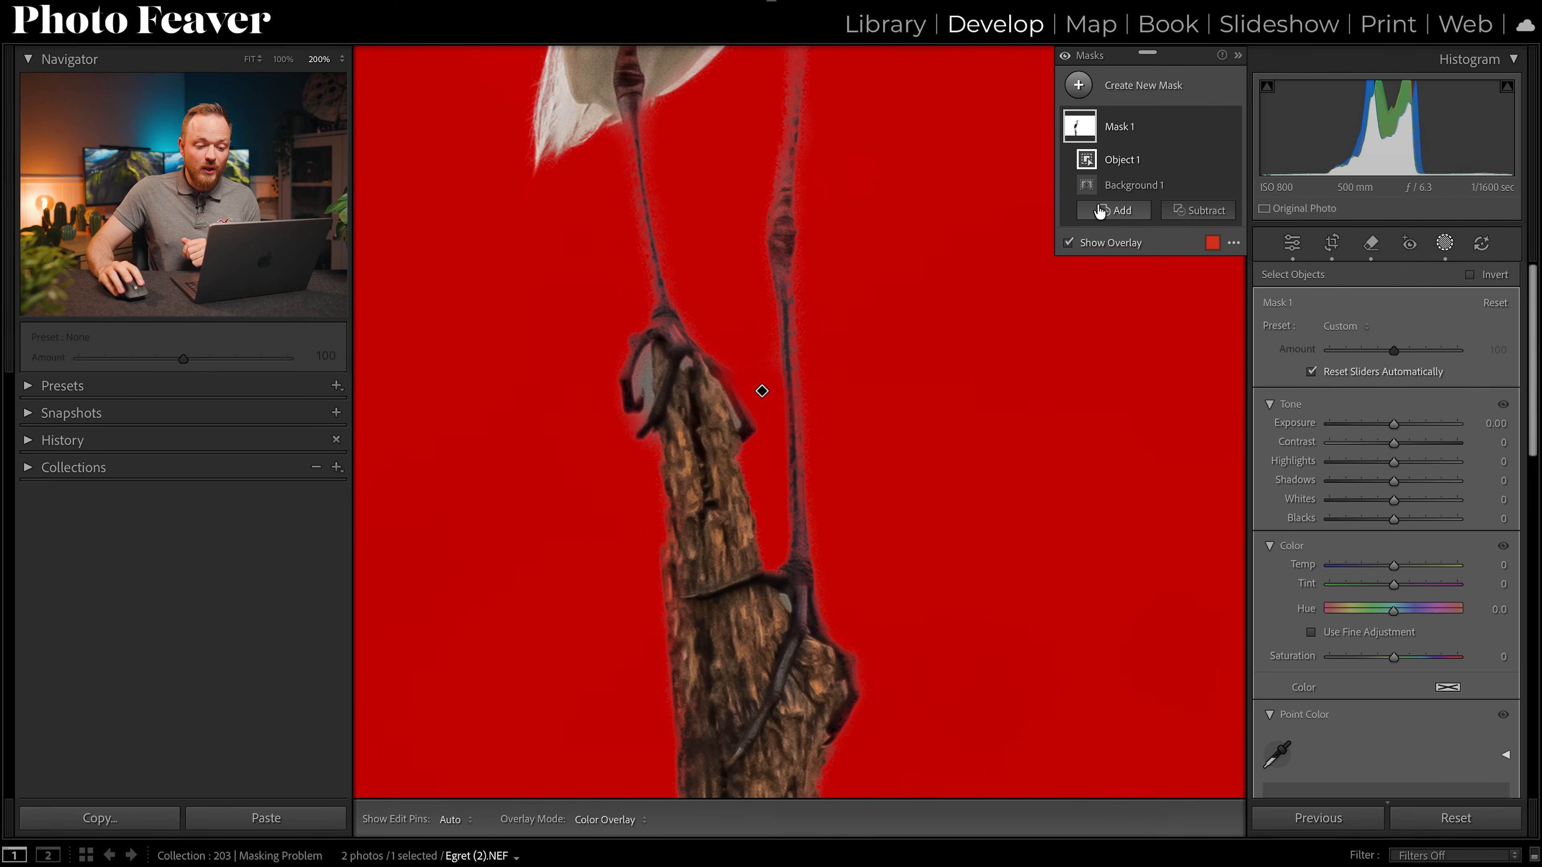
Step: Add two more object selections to Mask 1, brushing over the missed background enclosed by the toes of the egret's upper foot
{"action": "left_click", "coordinate": [1100, 210]}
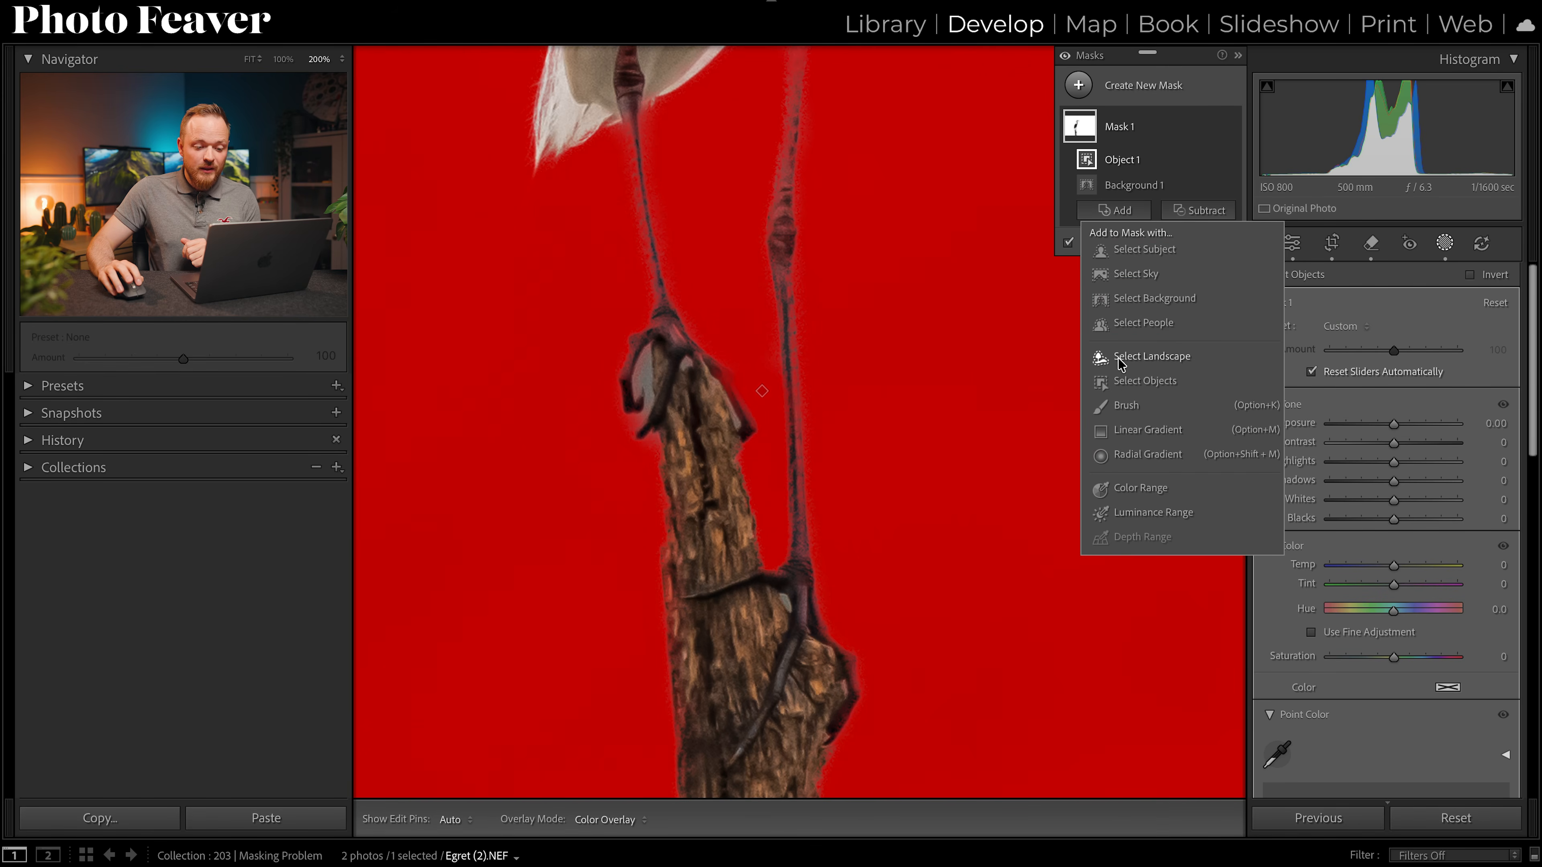
{"action": "left_click", "coordinate": [1110, 390]}
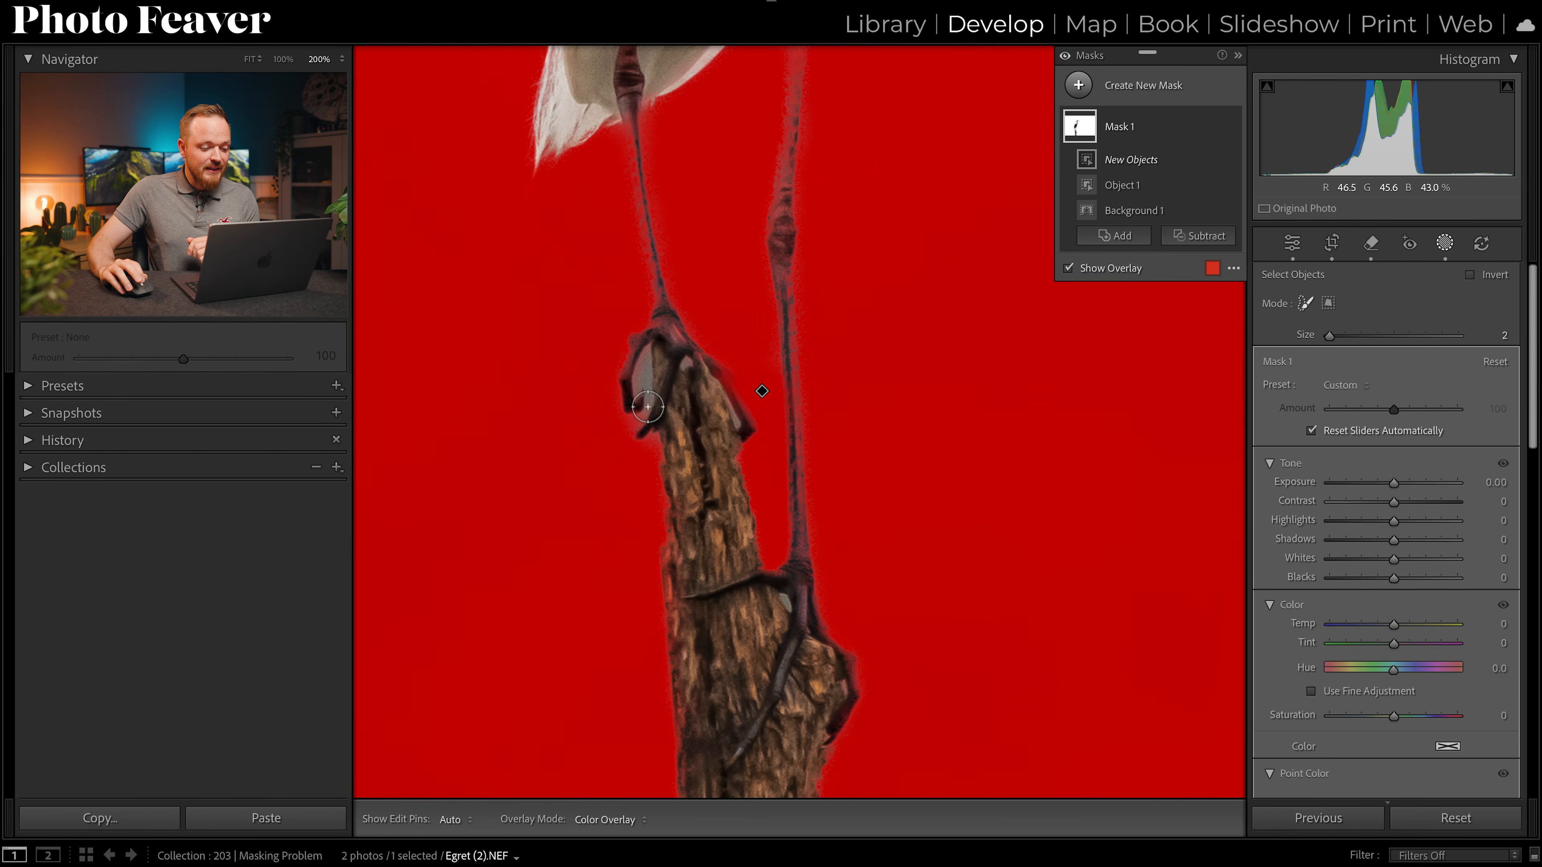
{"action": "left_click_drag", "start_coordinate": [638, 425], "coordinate": [644, 384]}
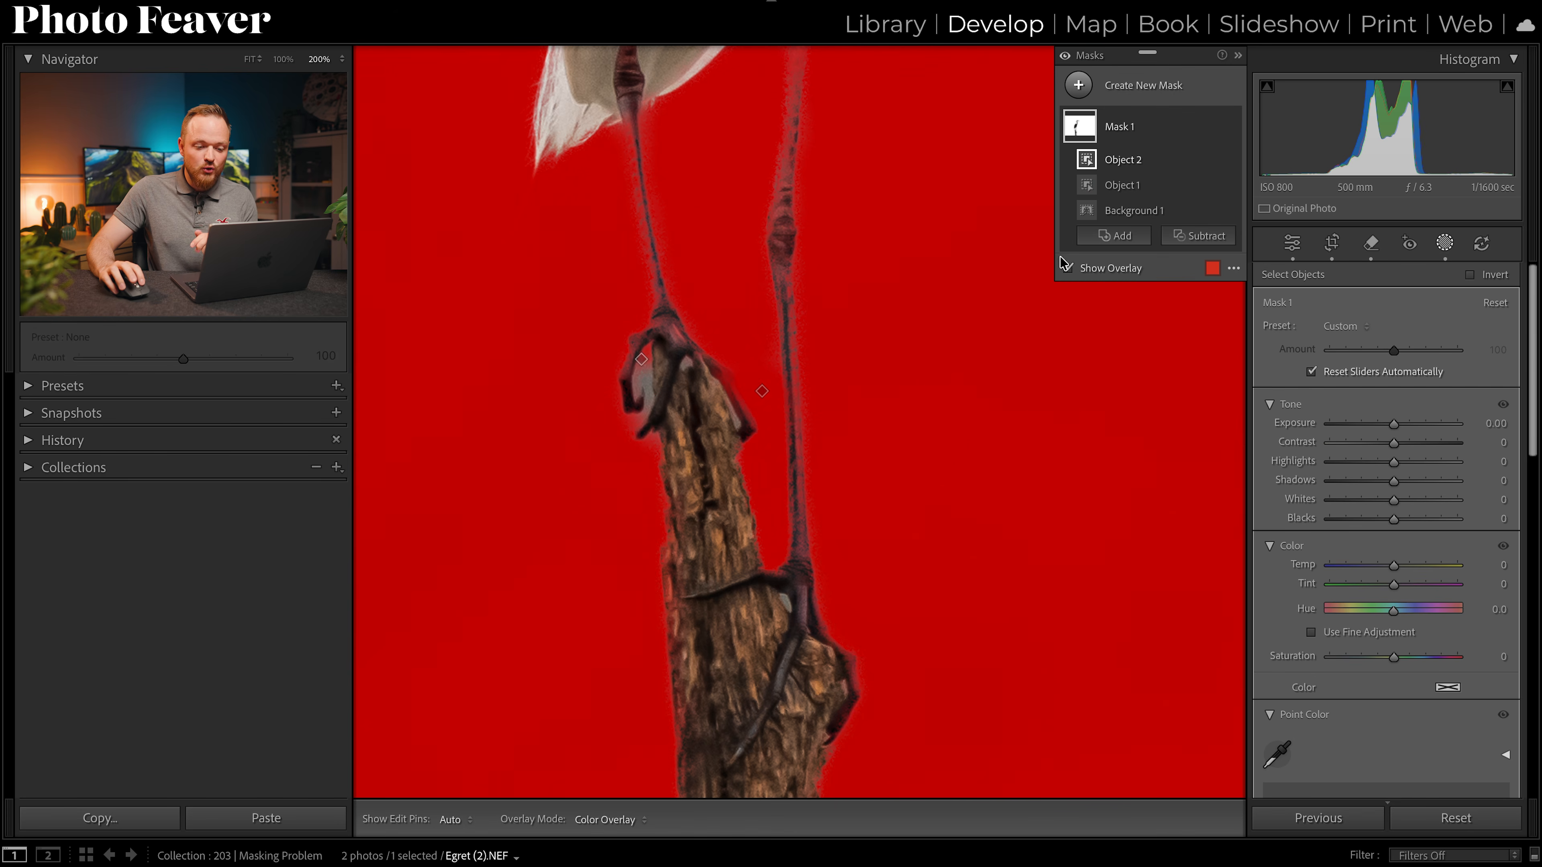
{"action": "left_click", "coordinate": [1115, 236]}
{"action": "left_click", "coordinate": [1123, 406]}
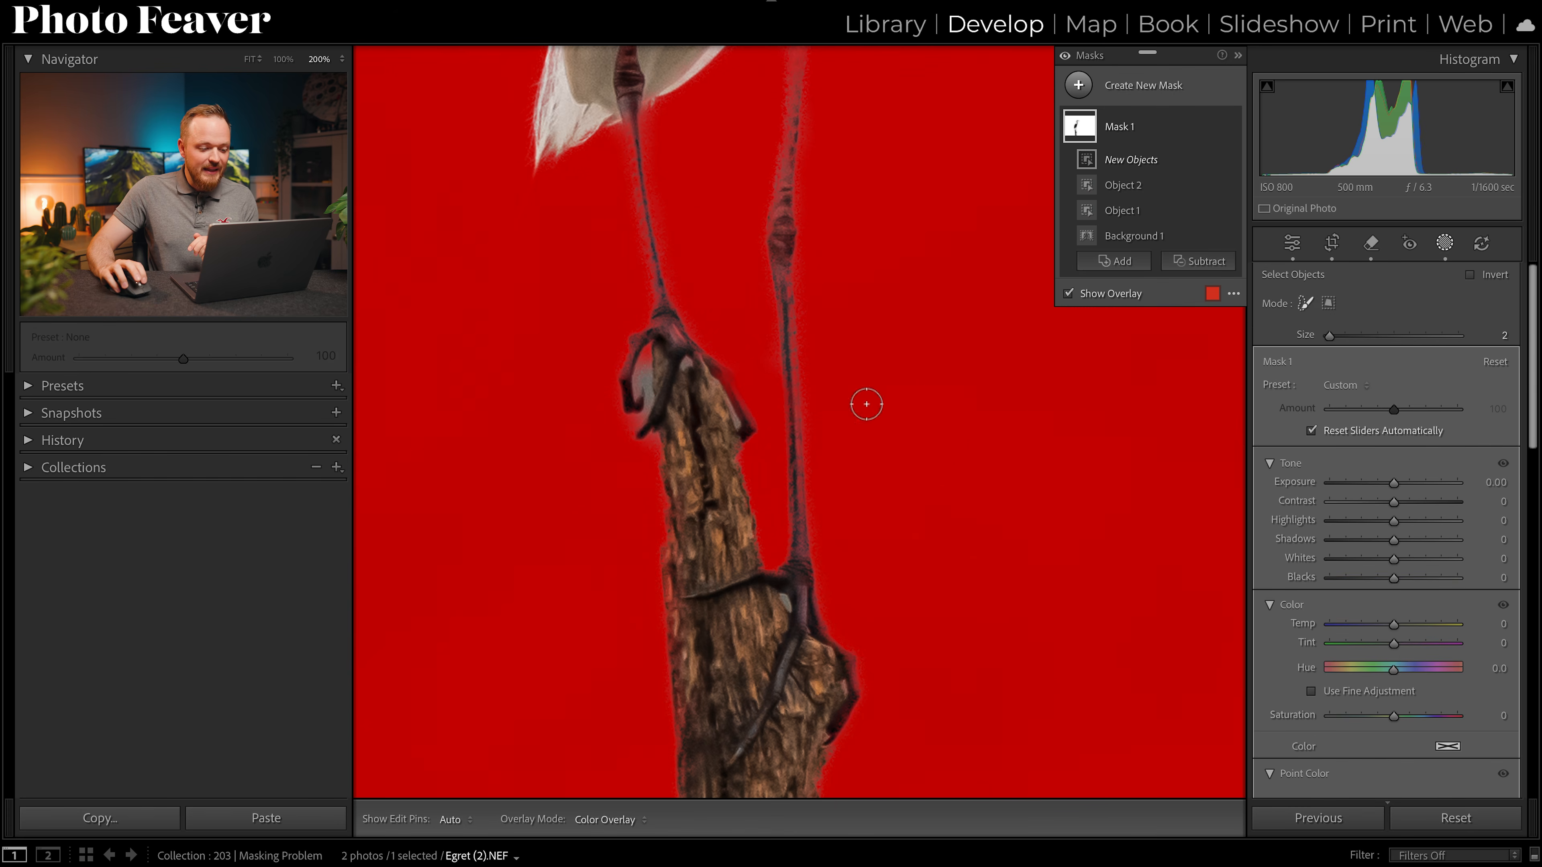
{"action": "left_click_drag", "start_coordinate": [634, 433], "coordinate": [651, 369]}
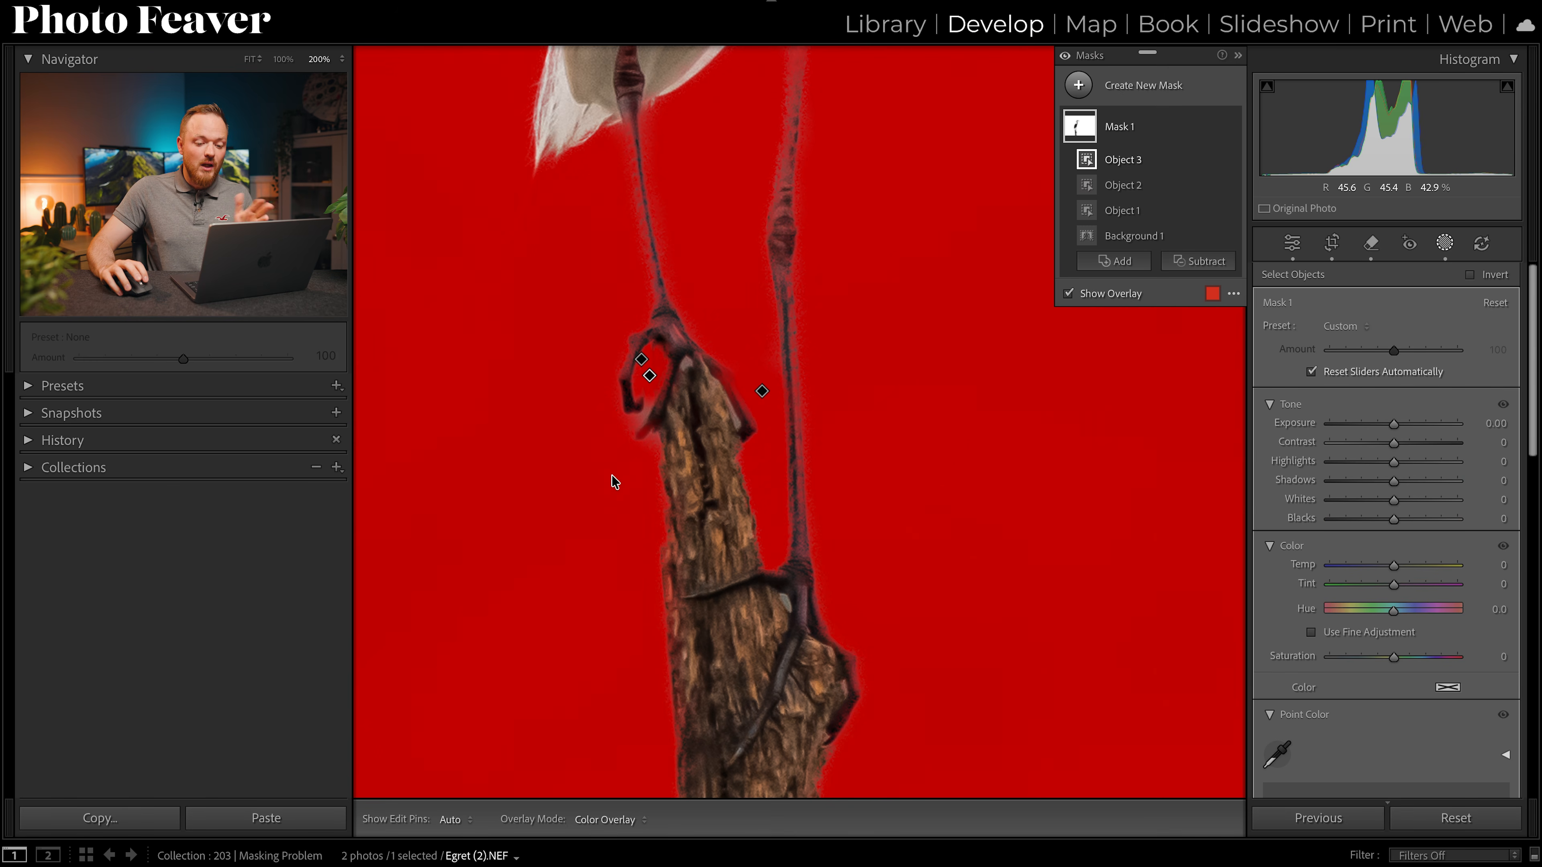
Step: Lower the exposure of the egret's background mask to -0.66
{"action": "key", "text": "z"}
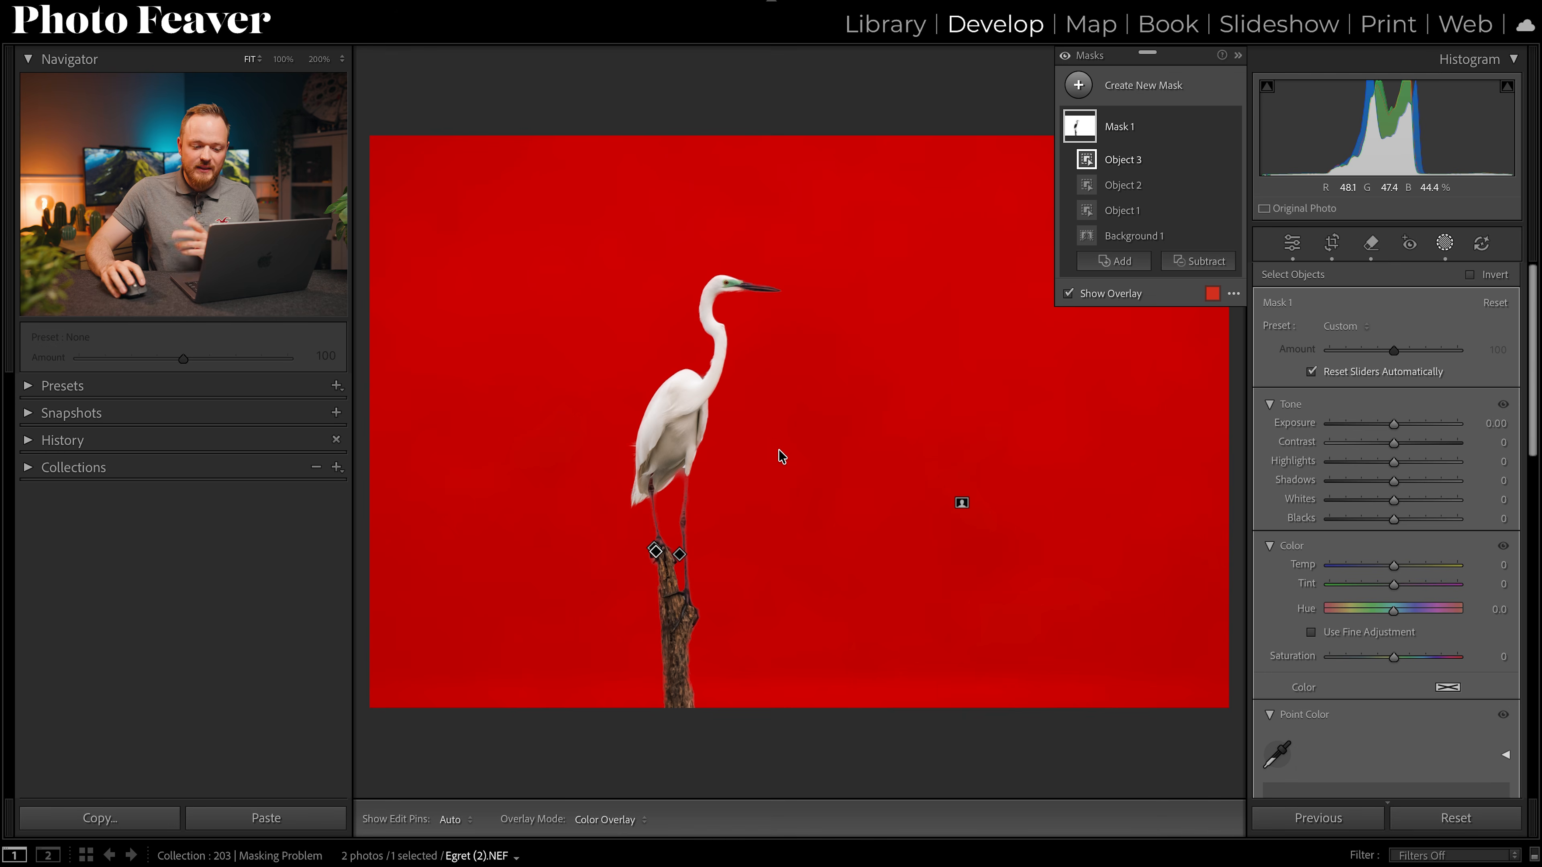
{"action": "left_click", "coordinate": [1394, 424]}
{"action": "left_click_drag", "start_coordinate": [1394, 422], "coordinate": [1383, 427]}
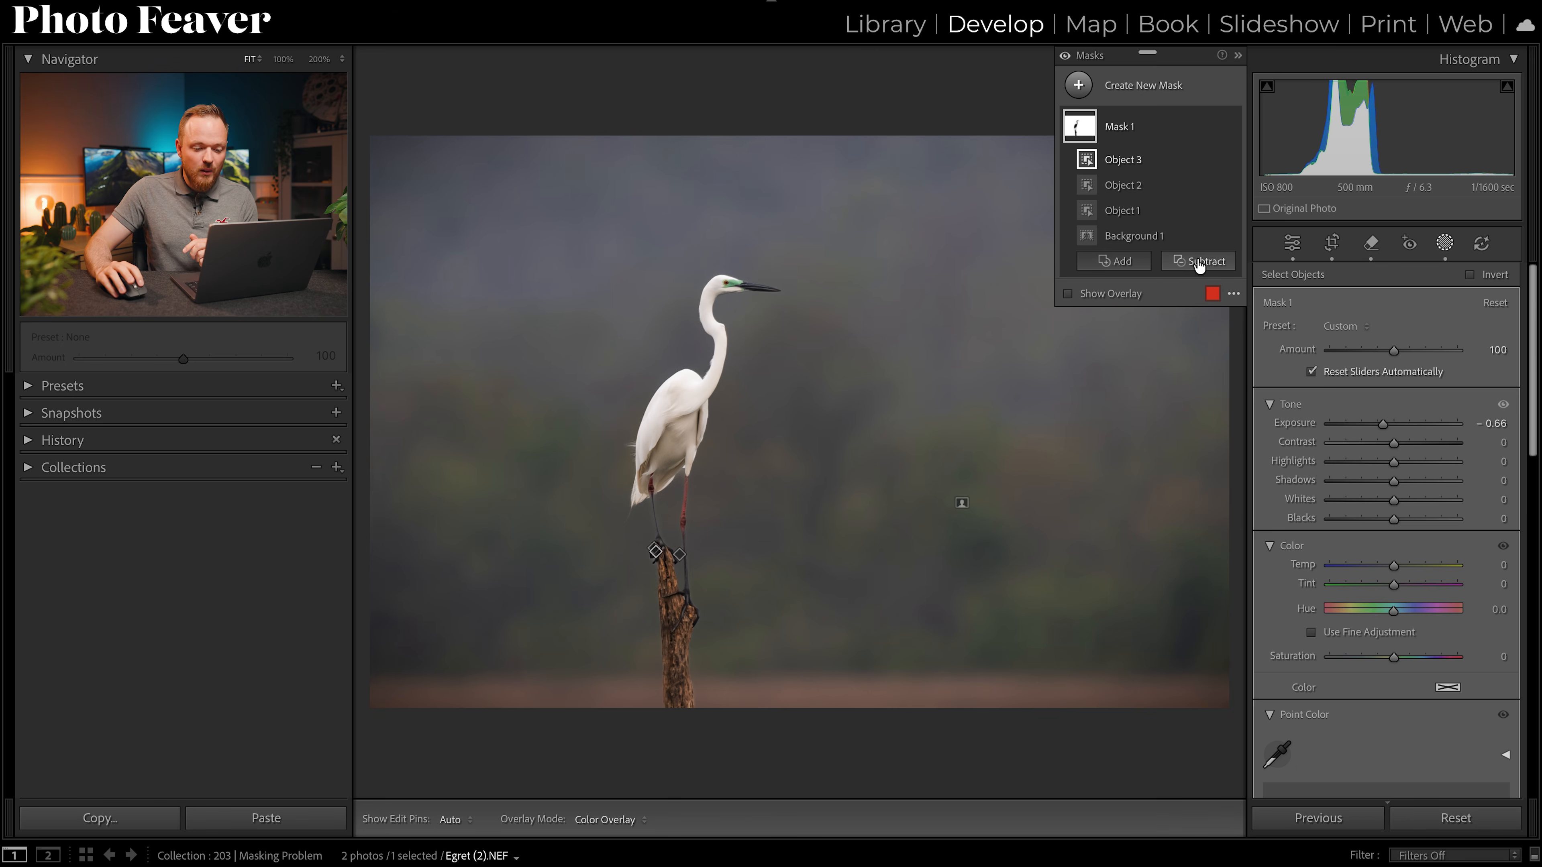
Step: Subtract a linear gradient from Mask 1, drawn straight down from the photo's upper edge to near its lower edge, and leave masking
{"action": "left_click", "coordinate": [1199, 262]}
{"action": "left_click", "coordinate": [1222, 480]}
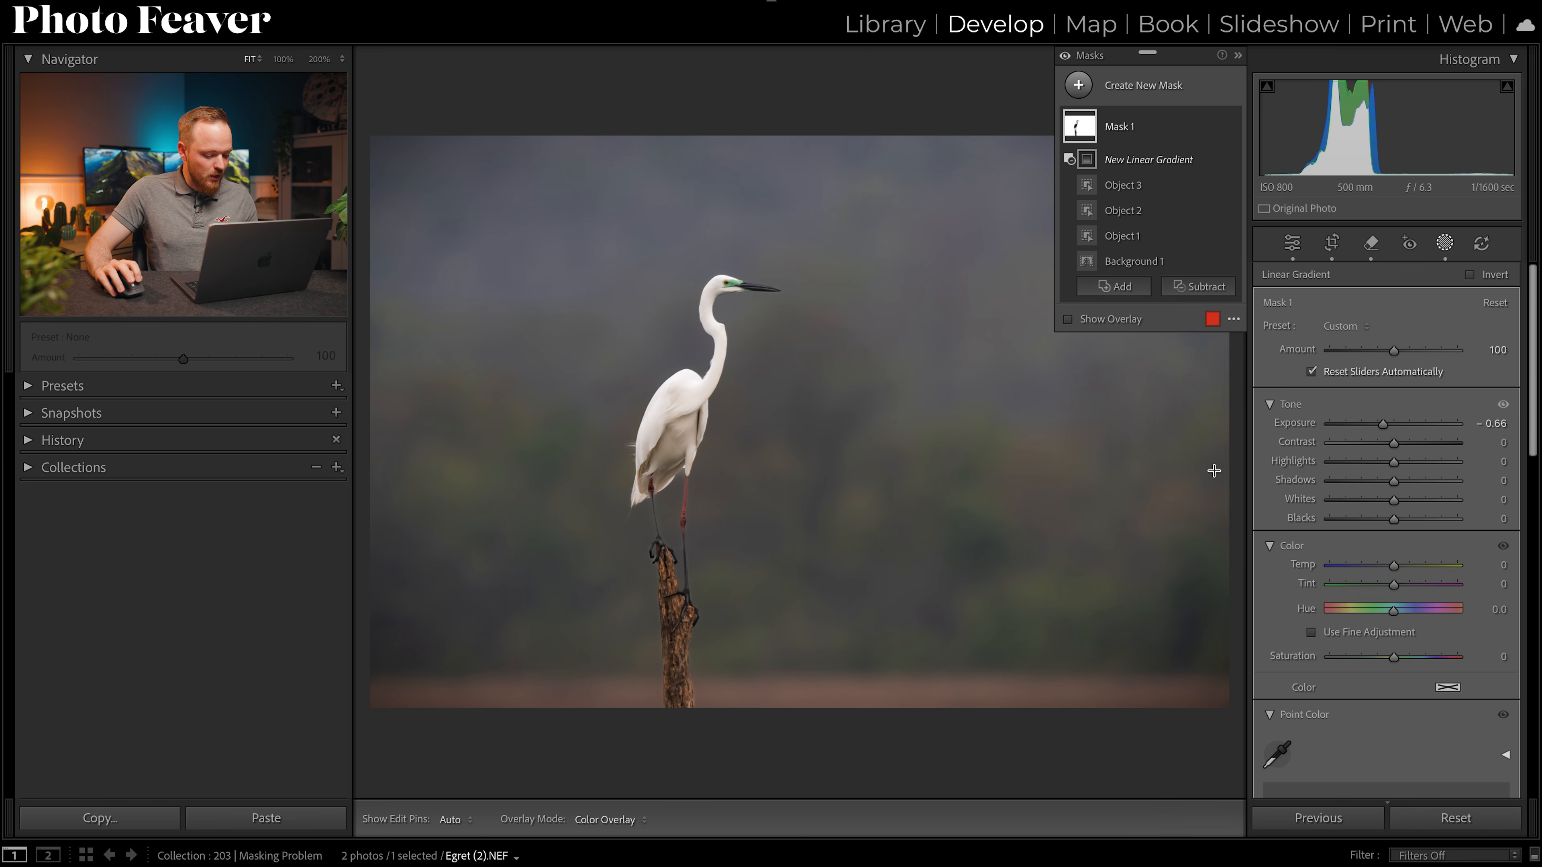
{"action": "left_click_drag", "start_coordinate": [825, 152], "coordinate": [825, 689]}
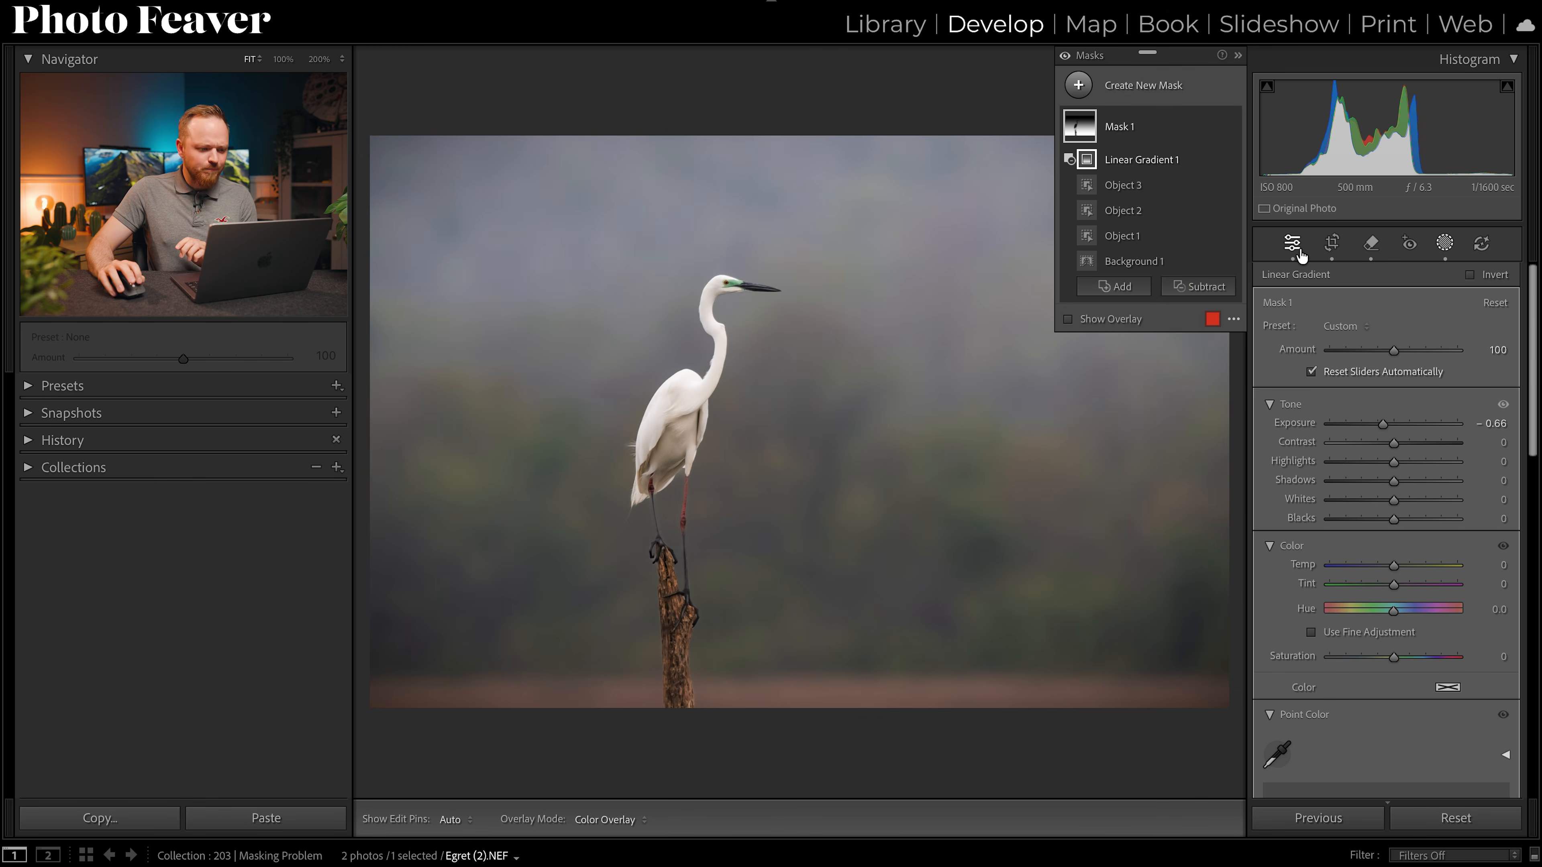
{"action": "left_click", "coordinate": [1294, 245]}
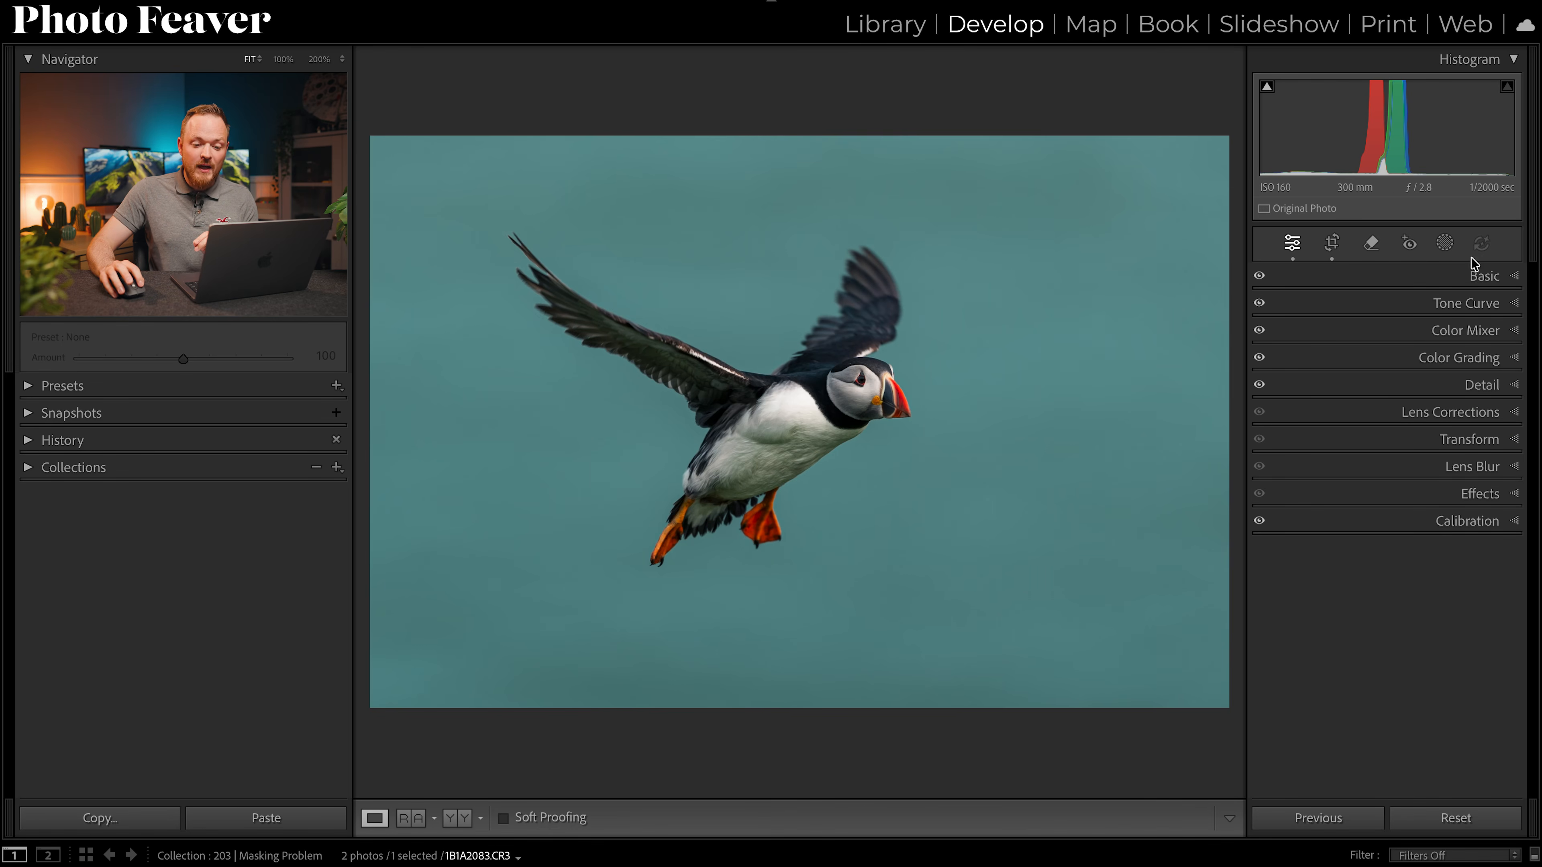
Step: Create a Select Background mask on the puffin photo and examine its edges around the feet and wingtip
{"action": "left_click", "coordinate": [1451, 249]}
{"action": "left_click", "coordinate": [1457, 307]}
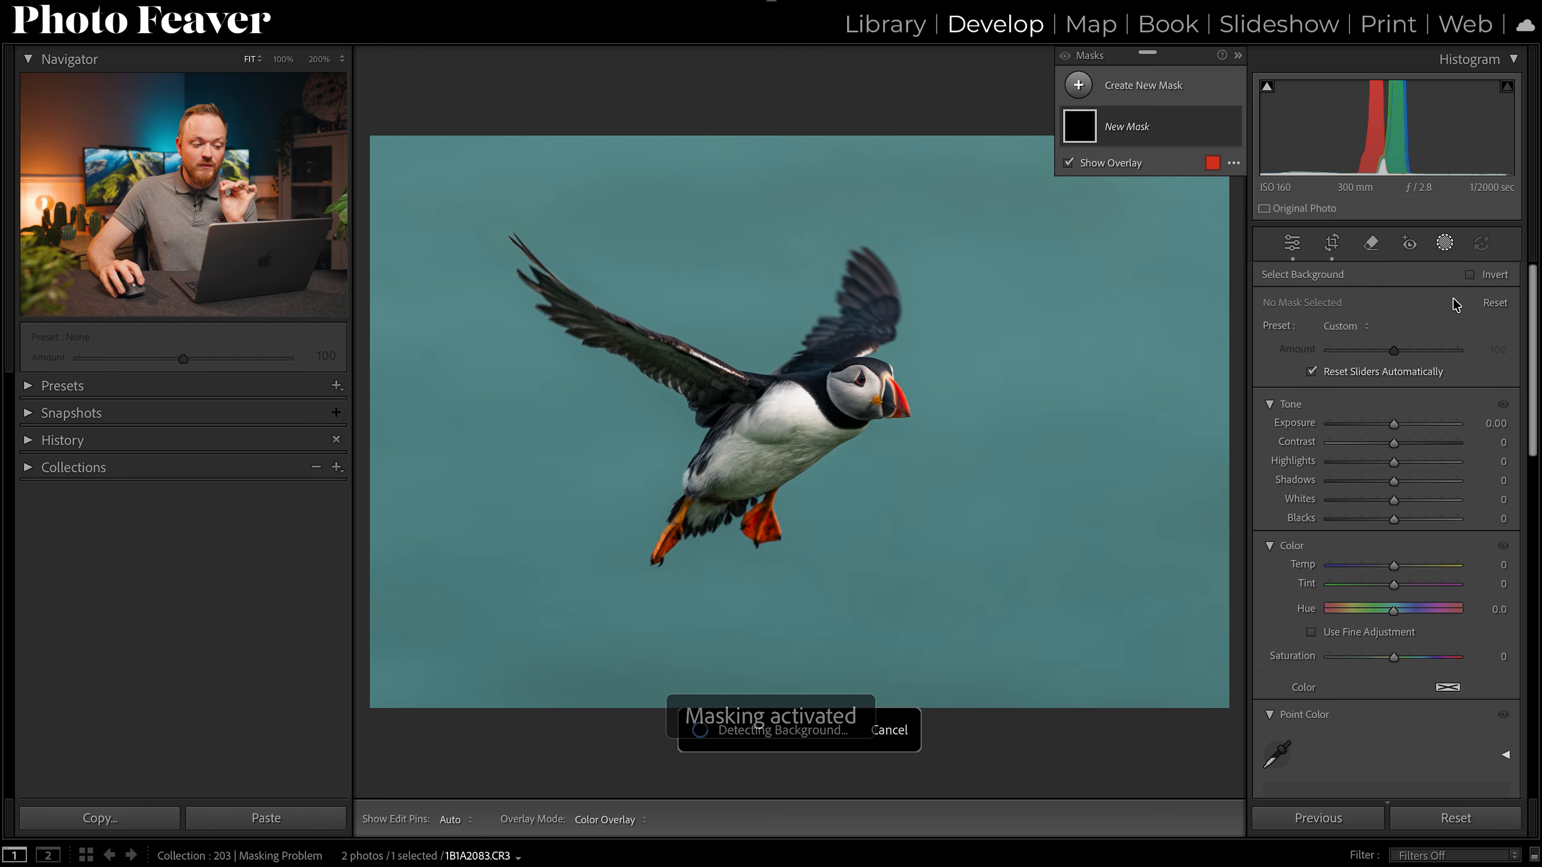
{"action": "left_click", "coordinate": [754, 520]}
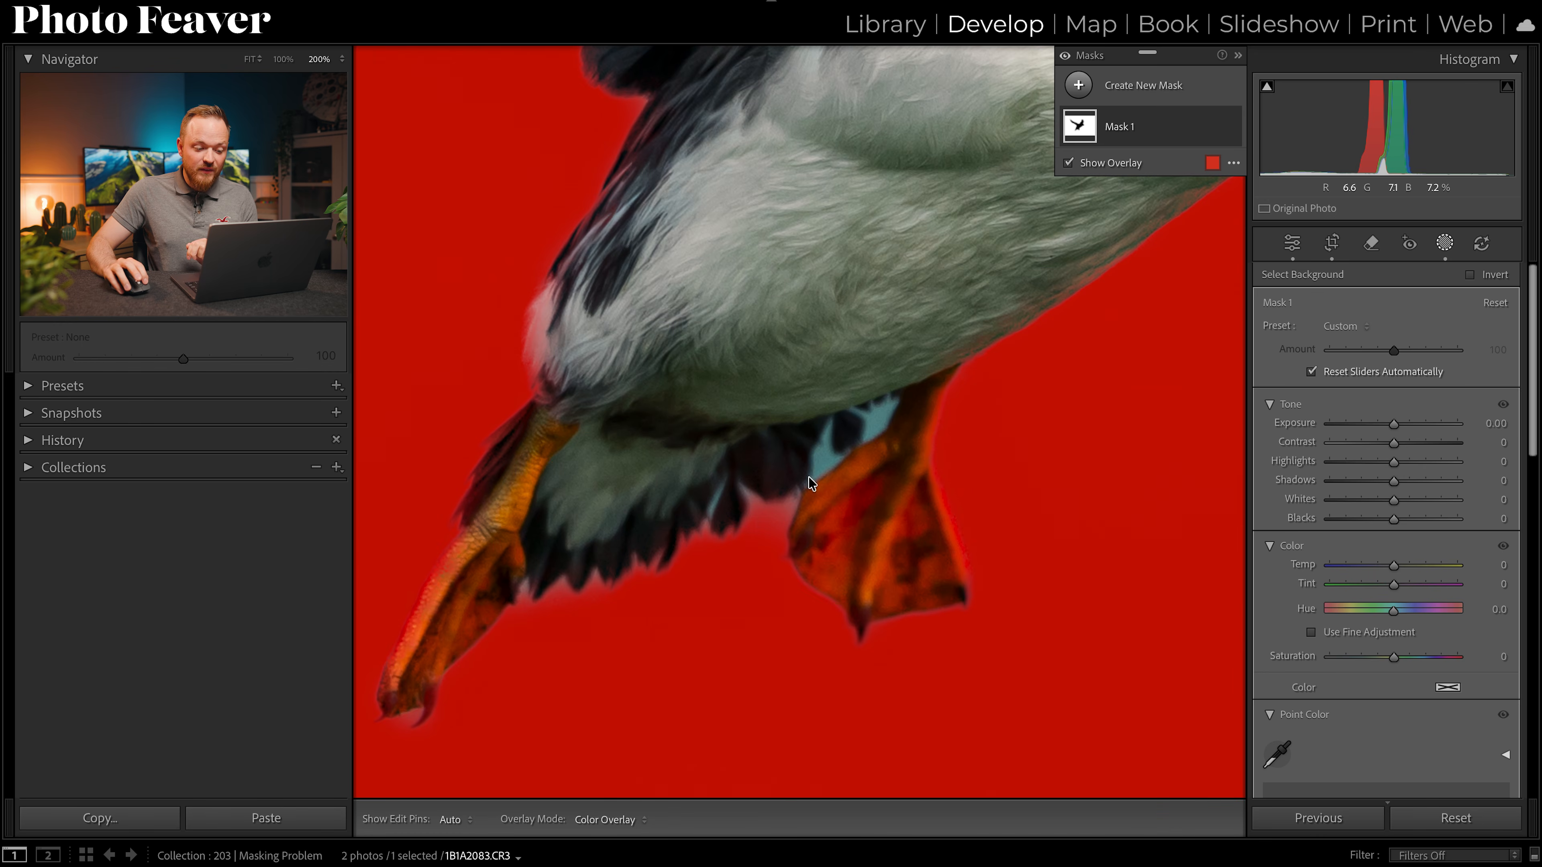
{"action": "left_click_drag", "start_coordinate": [665, 101], "coordinate": [926, 520]}
{"action": "left_click_drag", "start_coordinate": [504, 122], "coordinate": [847, 402]}
{"action": "left_click_drag", "start_coordinate": [524, 64], "coordinate": [715, 319]}
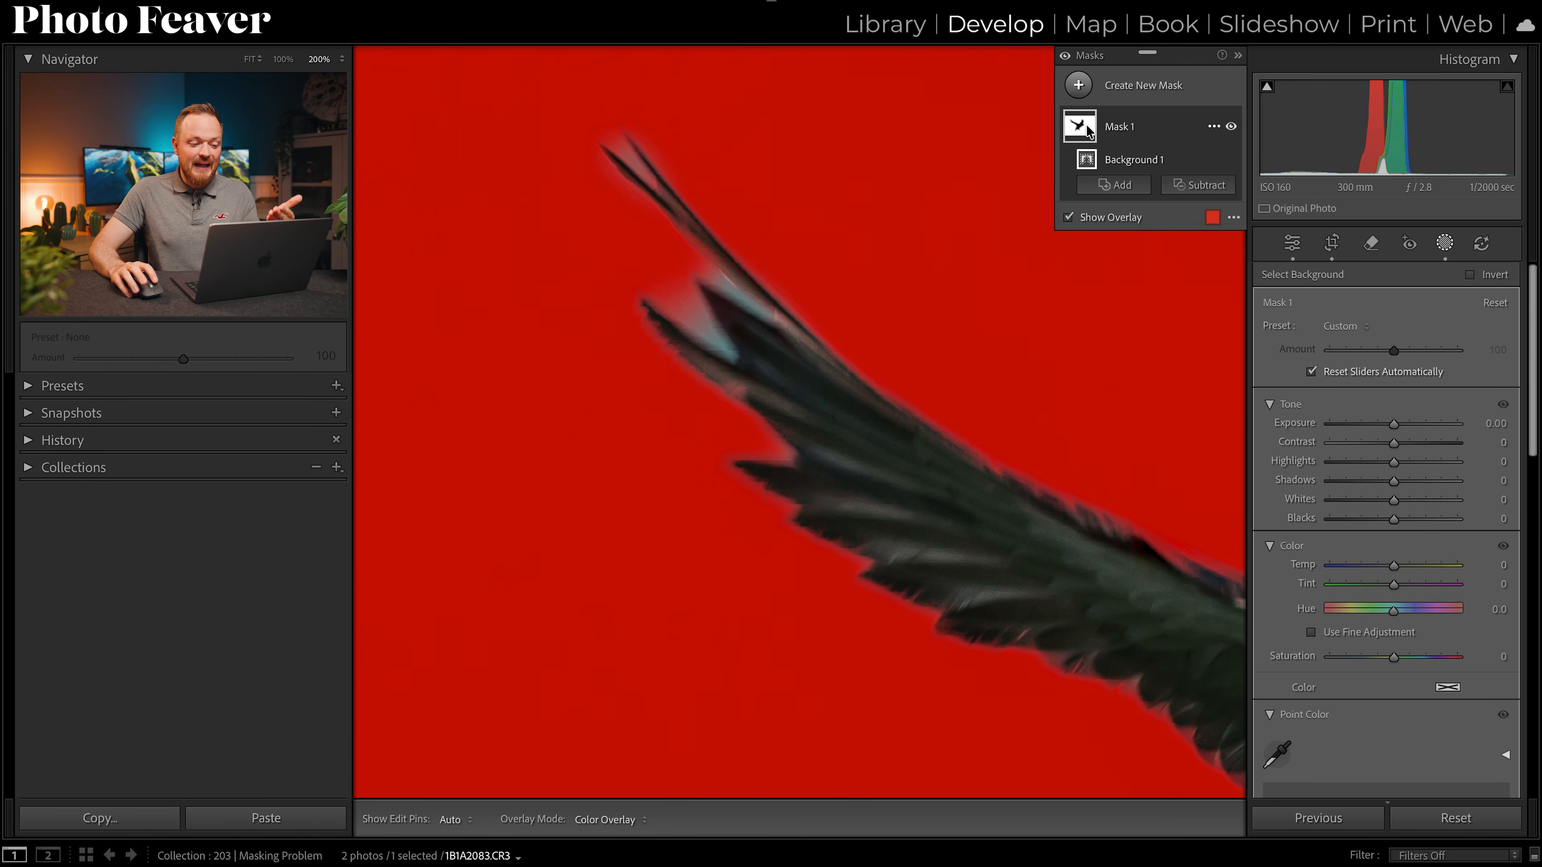
Step: Add a Brush component to Mask 1 and paint over the missed background in the notch between the puffin's wingtip feathers
{"action": "left_click", "coordinate": [1120, 186]}
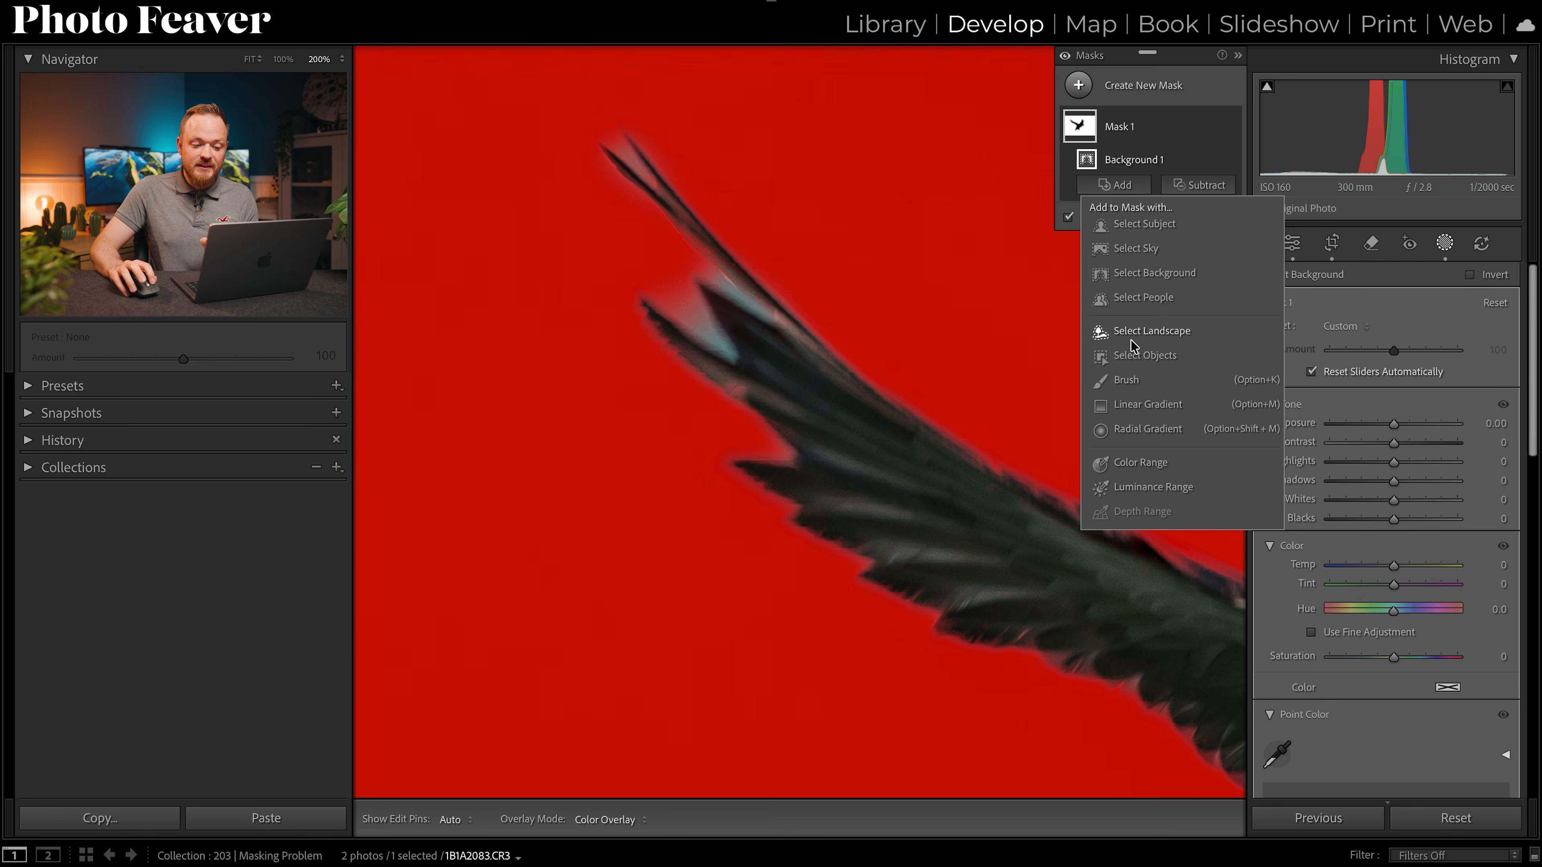
{"action": "left_click", "coordinate": [1127, 381]}
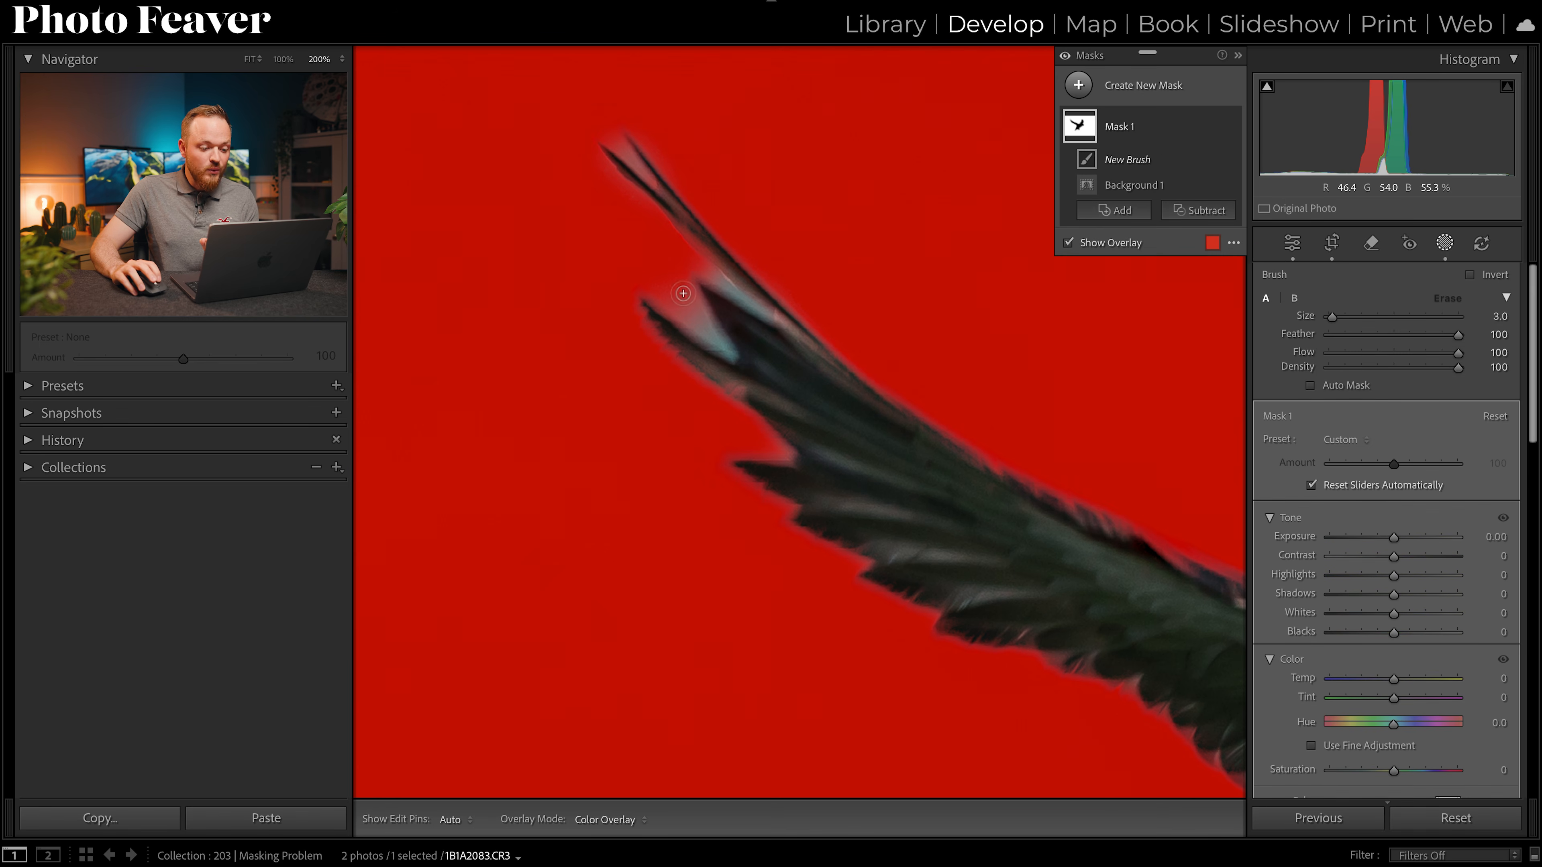
{"action": "key", "text": "h"}
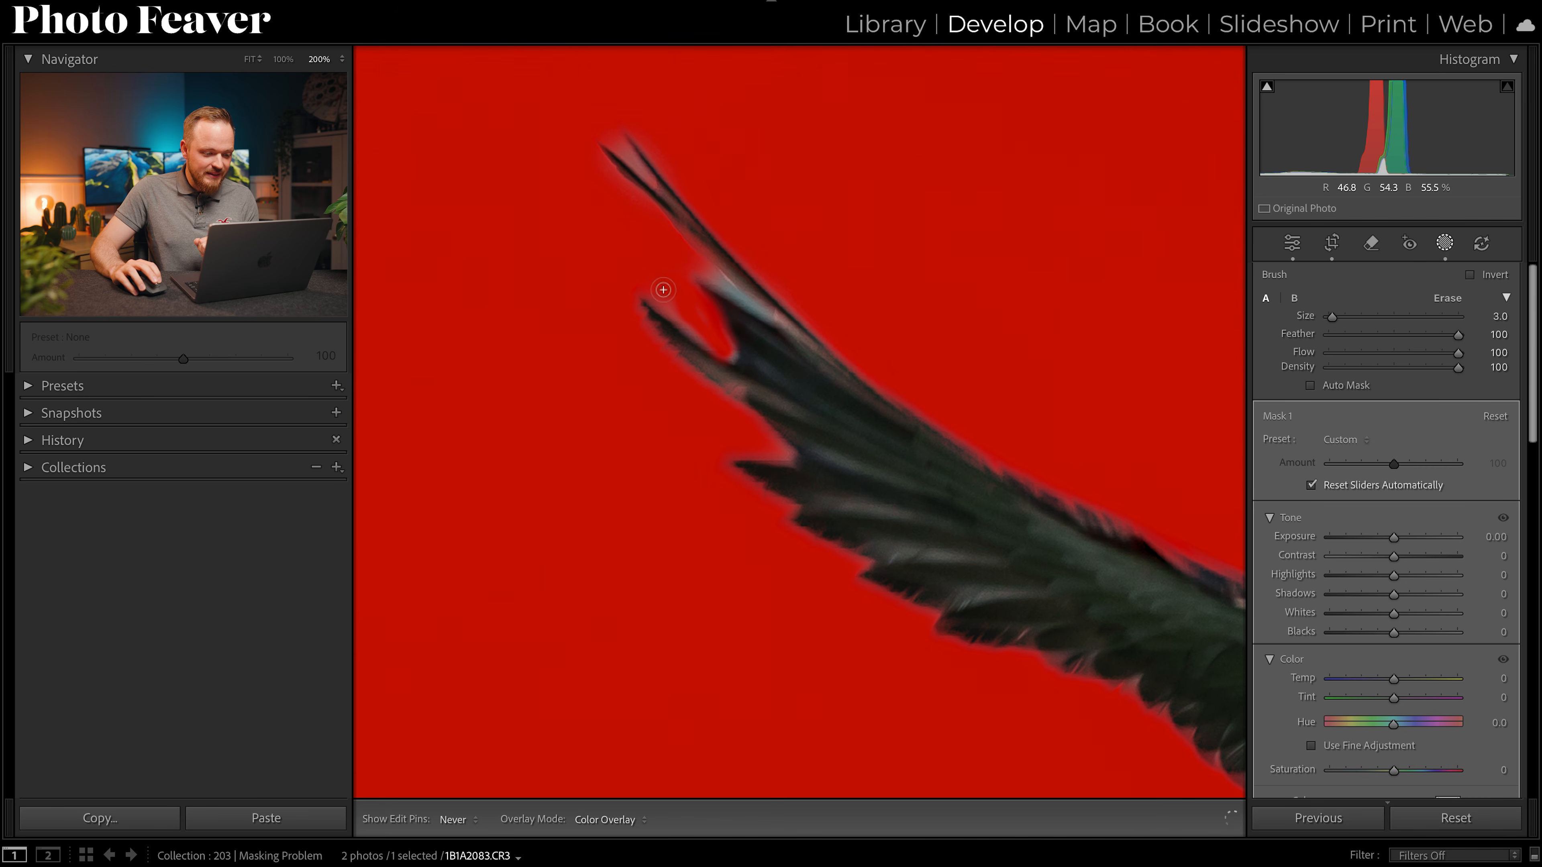
{"action": "key", "text": "h"}
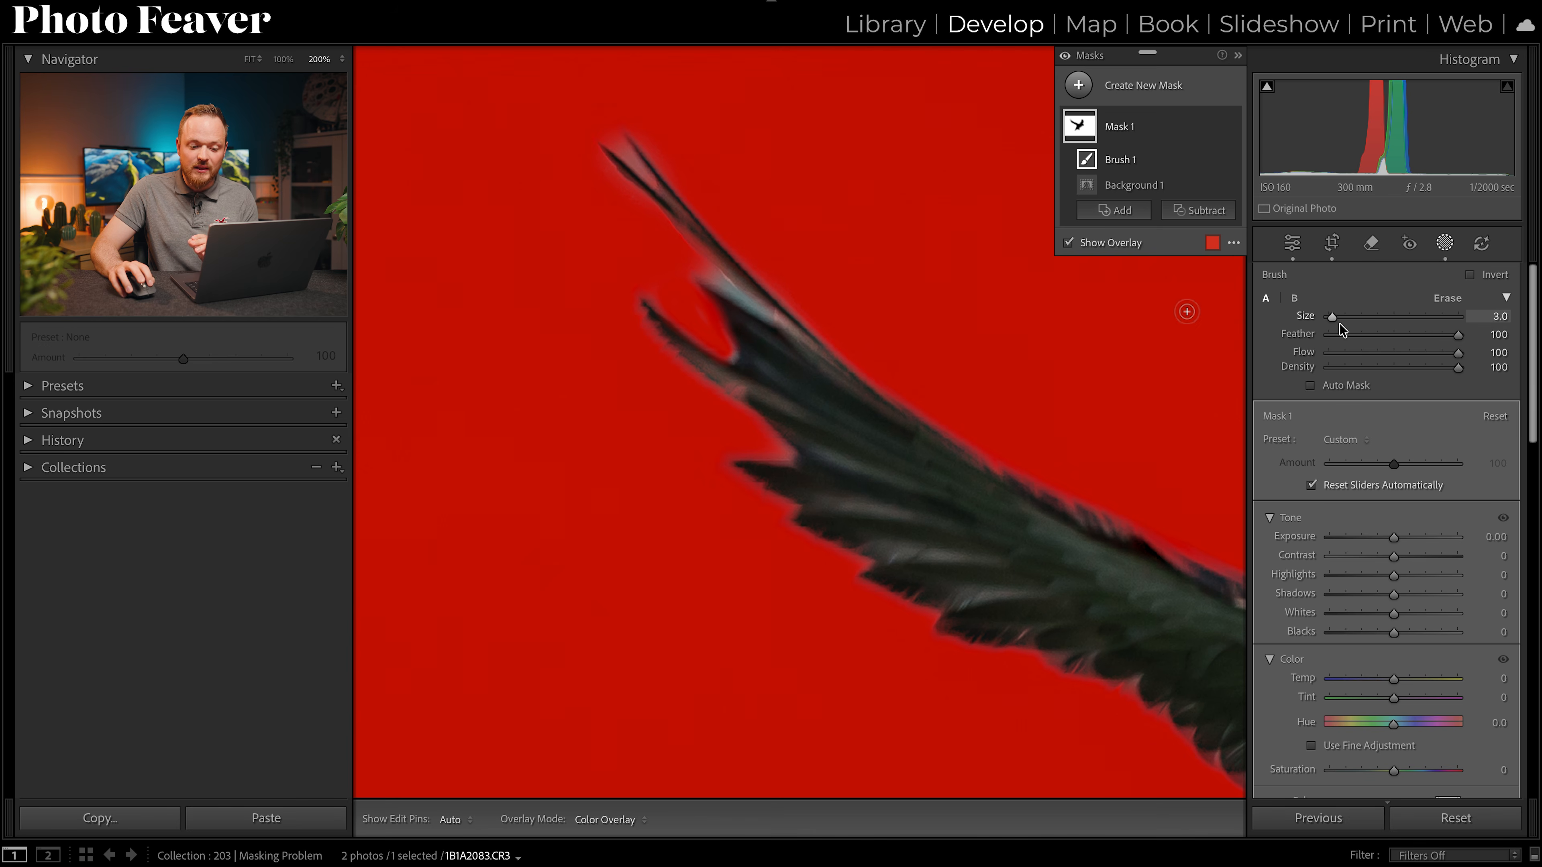
Step: Set the brush flow to 71 and paint the remaining missed background between the wingtip feathers into the mask
{"action": "left_click_drag", "start_coordinate": [1458, 354], "coordinate": [1420, 355]}
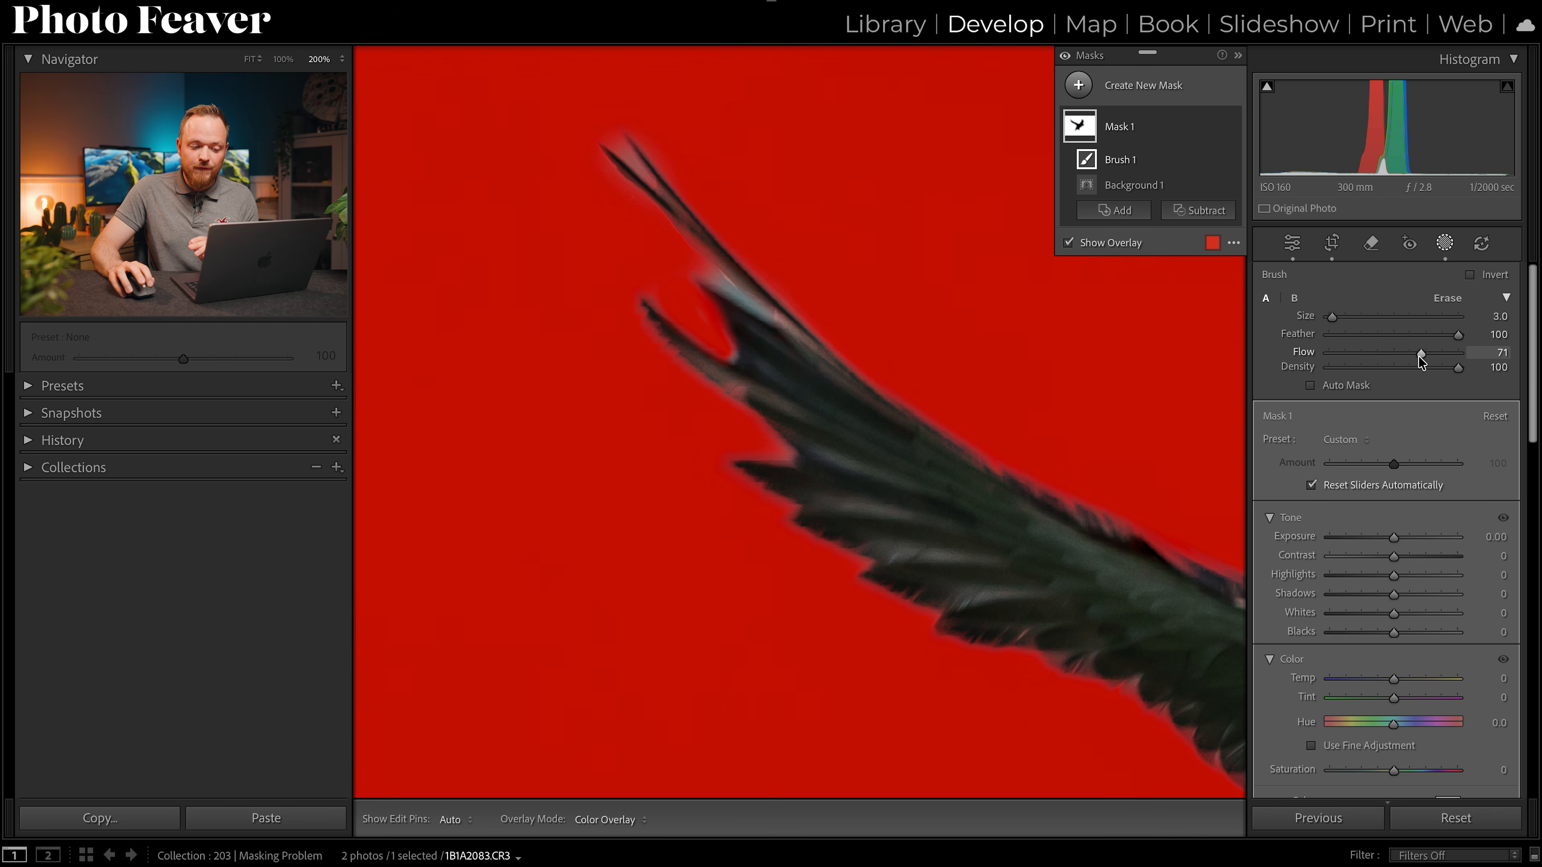
{"action": "mouse_move", "coordinate": [703, 275]}
{"action": "left_mouse_down"}
{"action": "mouse_move", "coordinate": [762, 312]}
{"action": "mouse_move", "coordinate": [702, 269]}
{"action": "left_mouse_up"}
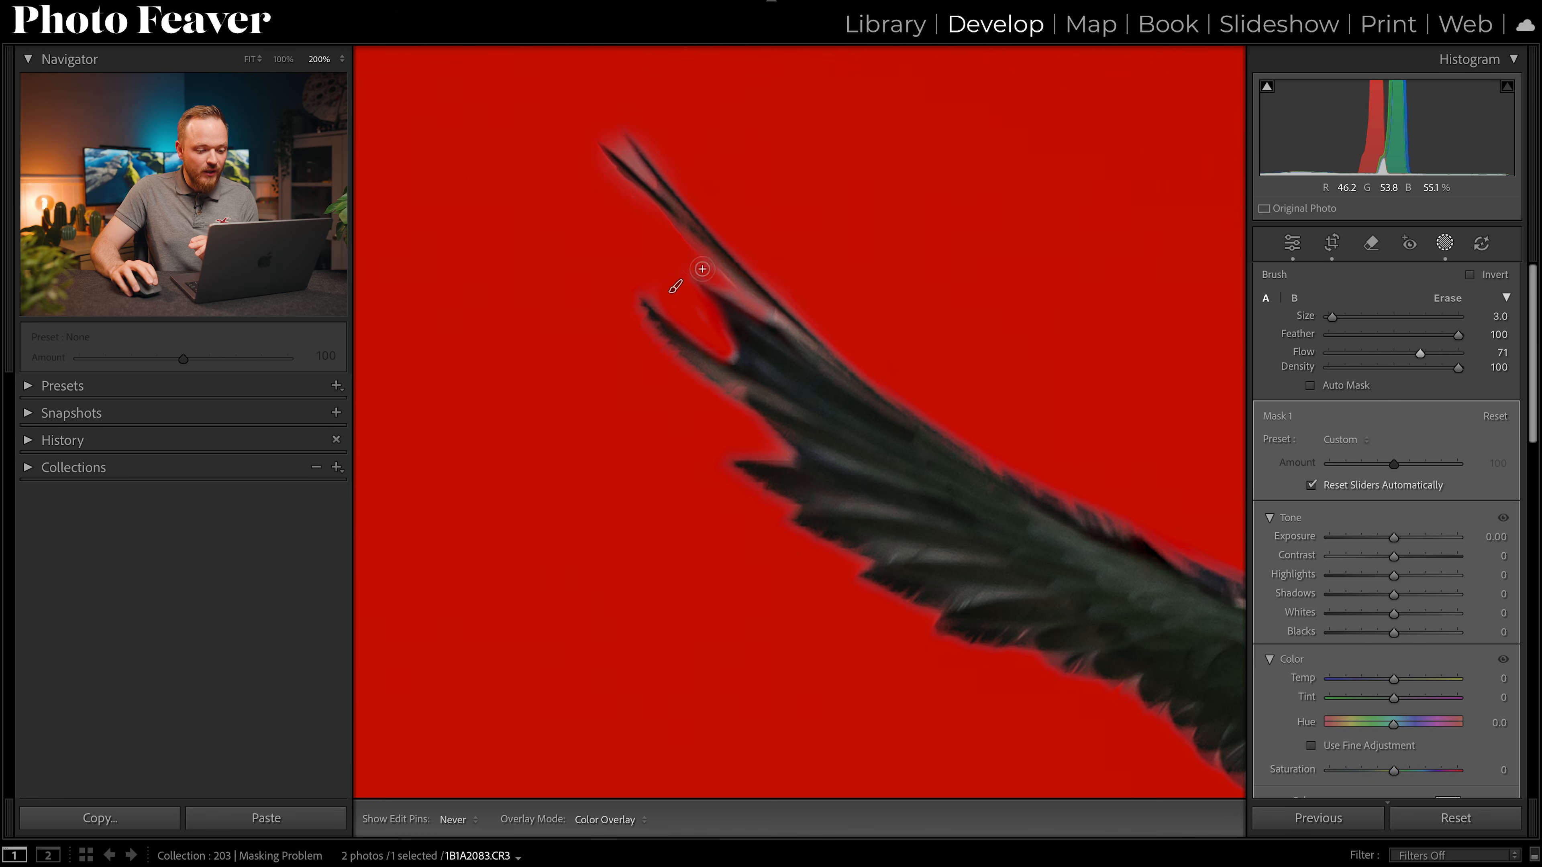
{"action": "left_click_drag", "start_coordinate": [763, 316], "coordinate": [766, 317]}
{"action": "mouse_move", "coordinate": [697, 266]}
{"action": "left_mouse_down"}
{"action": "mouse_move", "coordinate": [758, 312]}
{"action": "mouse_move", "coordinate": [734, 292]}
{"action": "mouse_move", "coordinate": [753, 305]}
{"action": "mouse_move", "coordinate": [731, 359]}
{"action": "left_mouse_up"}
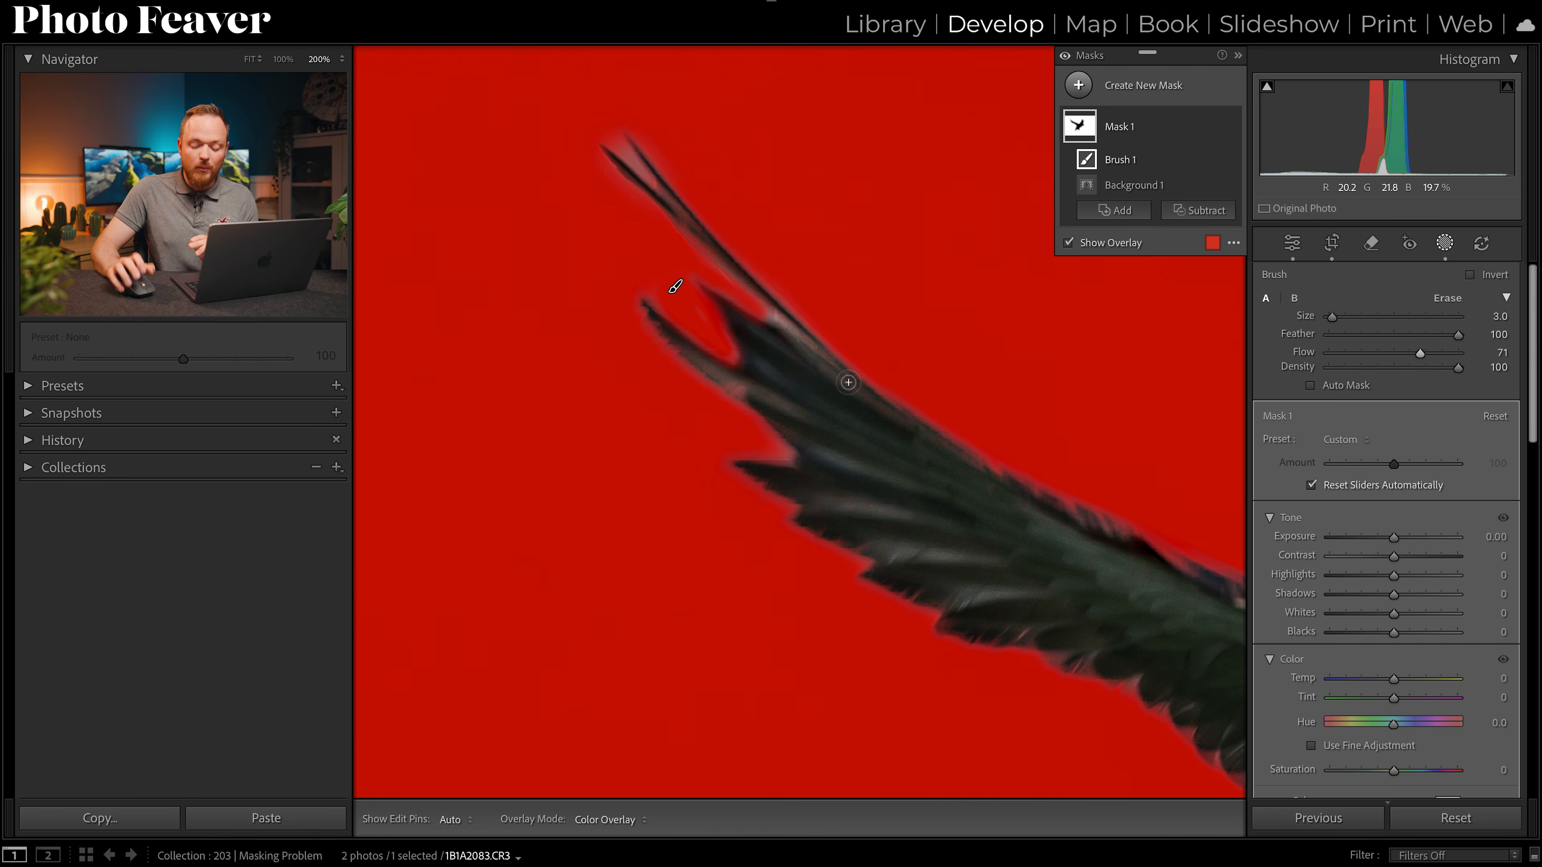
Step: Brush the missed background patches between the puffin's tail feathers and its webbed foot into Mask 1
{"action": "scroll", "coordinate": [756, 340], "scroll_direction": "up", "scroll_amount": 4}
{"action": "scroll", "coordinate": [757, 340], "scroll_direction": "up", "scroll_amount": 2}
{"action": "mouse_move", "coordinate": [1080, 608]}
{"action": "left_mouse_down"}
{"action": "mouse_move", "coordinate": [957, 458]}
{"action": "mouse_move", "coordinate": [837, 389]}
{"action": "mouse_move", "coordinate": [816, 355]}
{"action": "left_mouse_up"}
{"action": "scroll", "coordinate": [630, 521], "scroll_direction": "down", "scroll_amount": 3}
{"action": "mouse_move", "coordinate": [654, 492]}
{"action": "left_mouse_down"}
{"action": "mouse_move", "coordinate": [690, 508]}
{"action": "mouse_move", "coordinate": [732, 450]}
{"action": "mouse_move", "coordinate": [709, 475]}
{"action": "mouse_move", "coordinate": [723, 442]}
{"action": "left_mouse_up"}
{"action": "scroll", "coordinate": [730, 450], "scroll_direction": "up", "scroll_amount": 1}
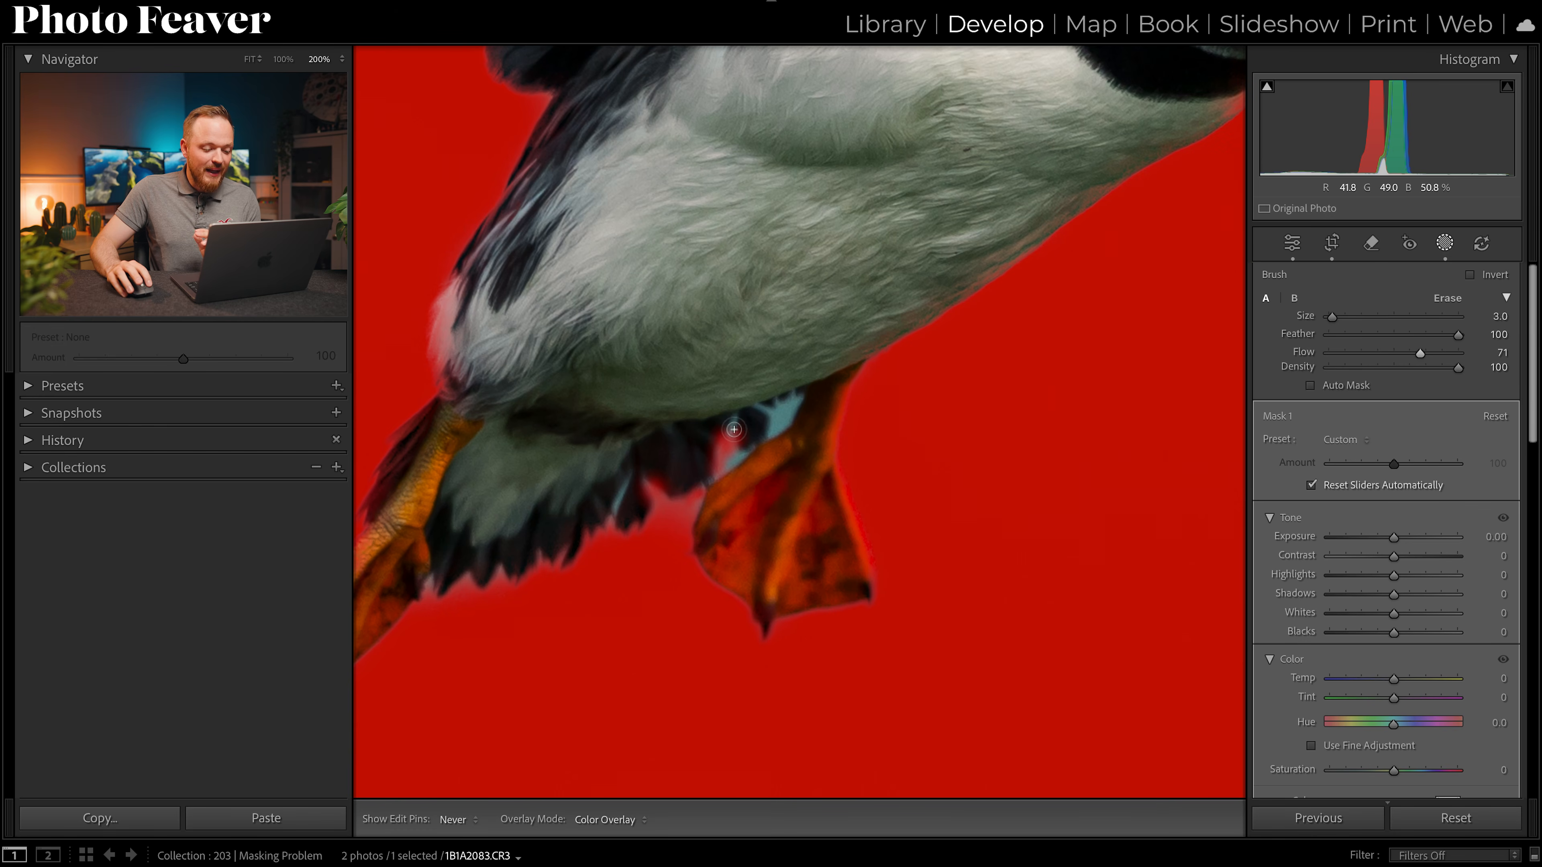
{"action": "left_click_drag", "start_coordinate": [731, 435], "coordinate": [775, 416]}
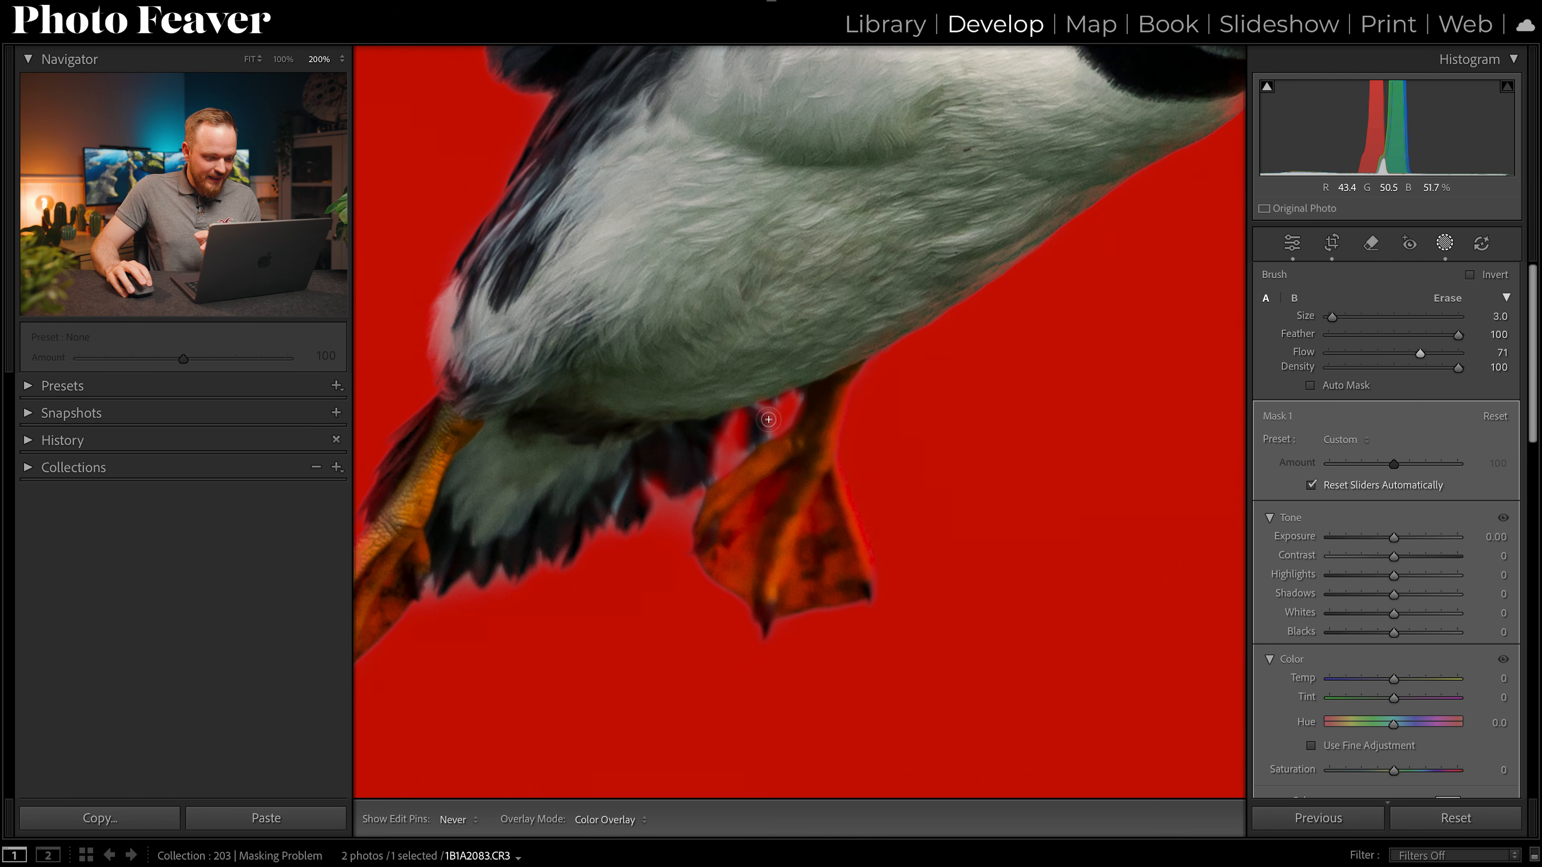
{"action": "mouse_move", "coordinate": [776, 426]}
{"action": "left_mouse_down"}
{"action": "mouse_move", "coordinate": [725, 452]}
{"action": "mouse_move", "coordinate": [693, 512]}
{"action": "left_mouse_up"}
{"action": "mouse_move", "coordinate": [651, 491]}
{"action": "left_mouse_down"}
{"action": "mouse_move", "coordinate": [617, 486]}
{"action": "mouse_move", "coordinate": [629, 478]}
{"action": "mouse_move", "coordinate": [619, 534]}
{"action": "left_mouse_up"}
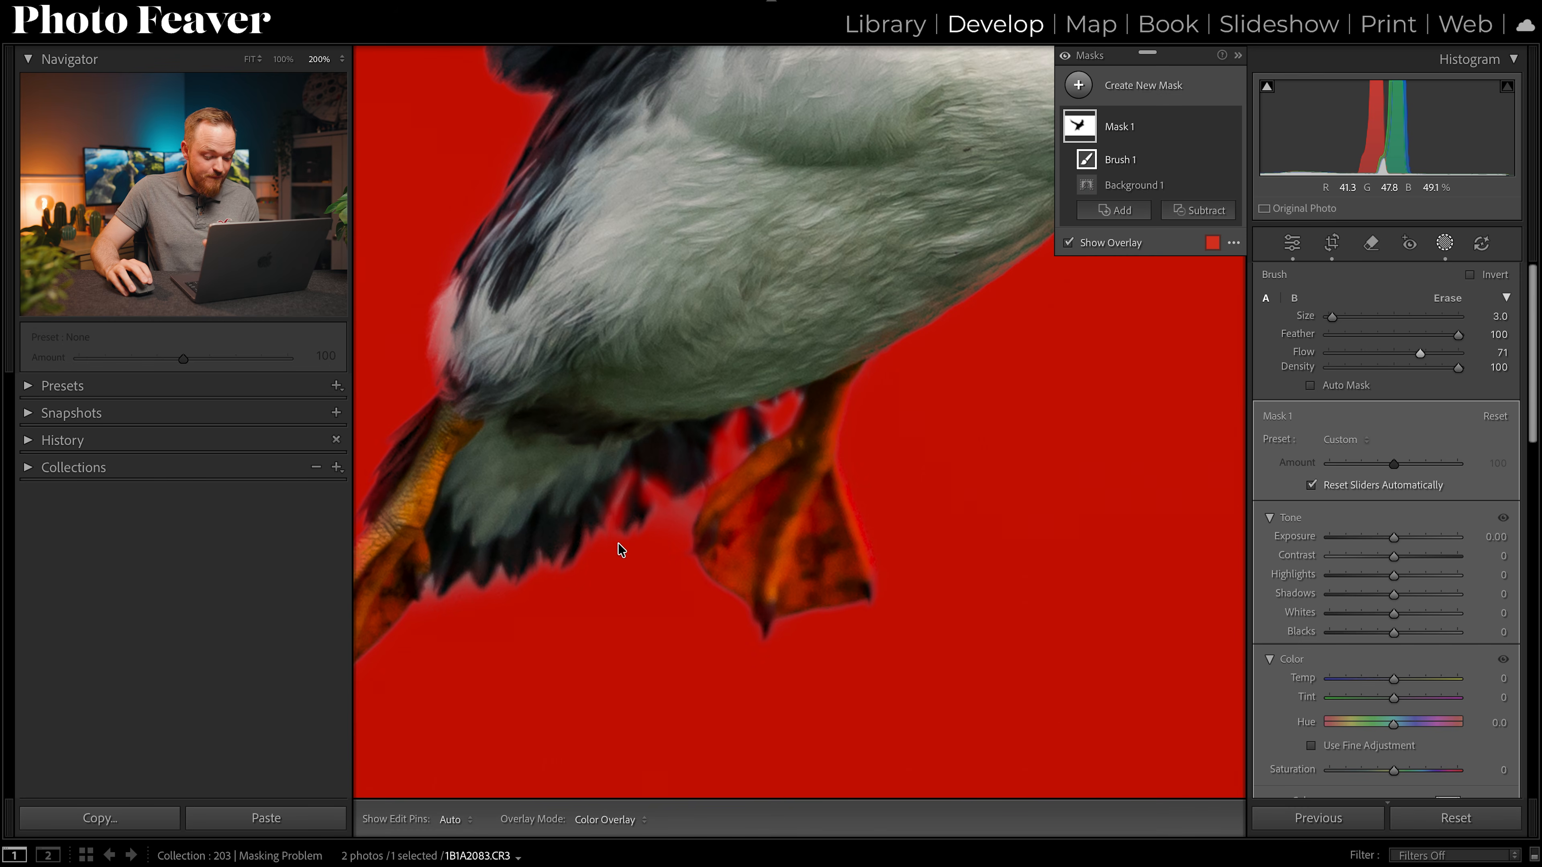
Step: Lower the exposure of the puffin's background mask to -0.56
{"action": "left_click", "coordinate": [656, 595]}
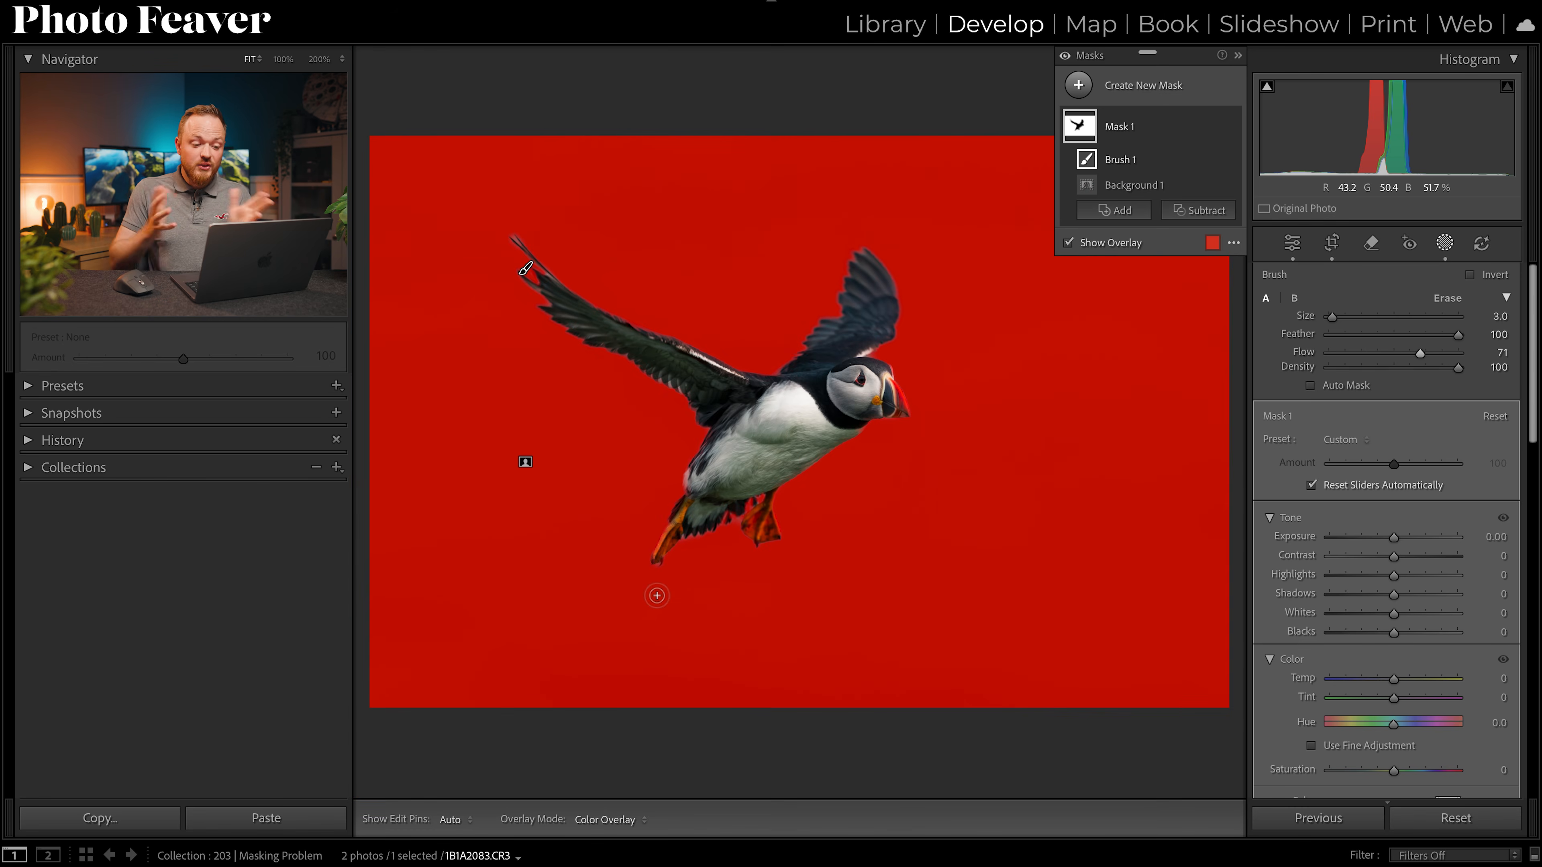
{"action": "left_click_drag", "start_coordinate": [1393, 539], "coordinate": [1387, 544]}
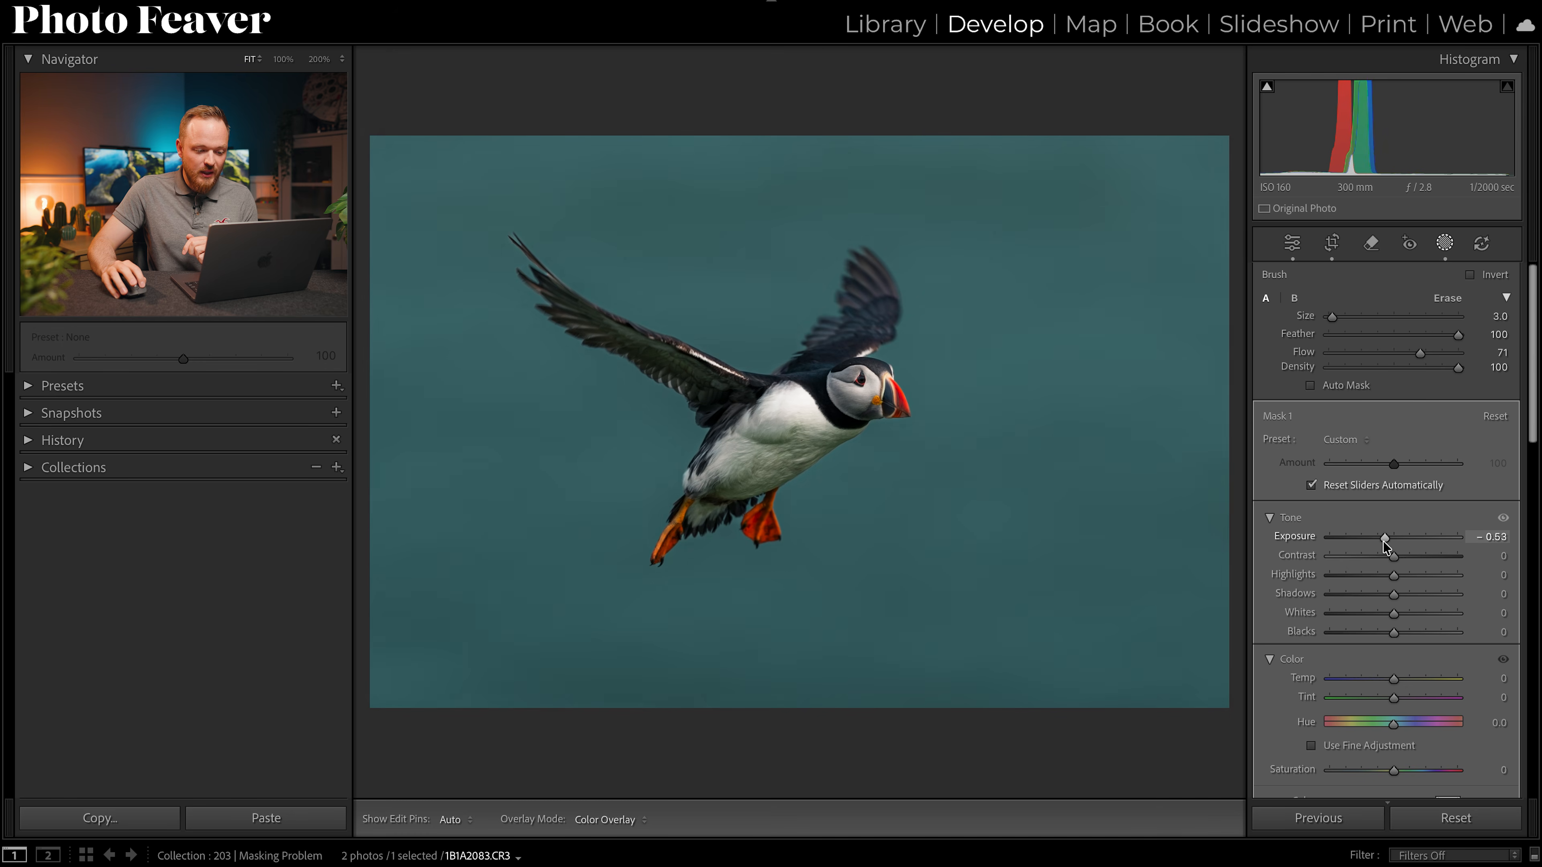
{"action": "left_click_drag", "start_coordinate": [1385, 546], "coordinate": [1385, 547]}
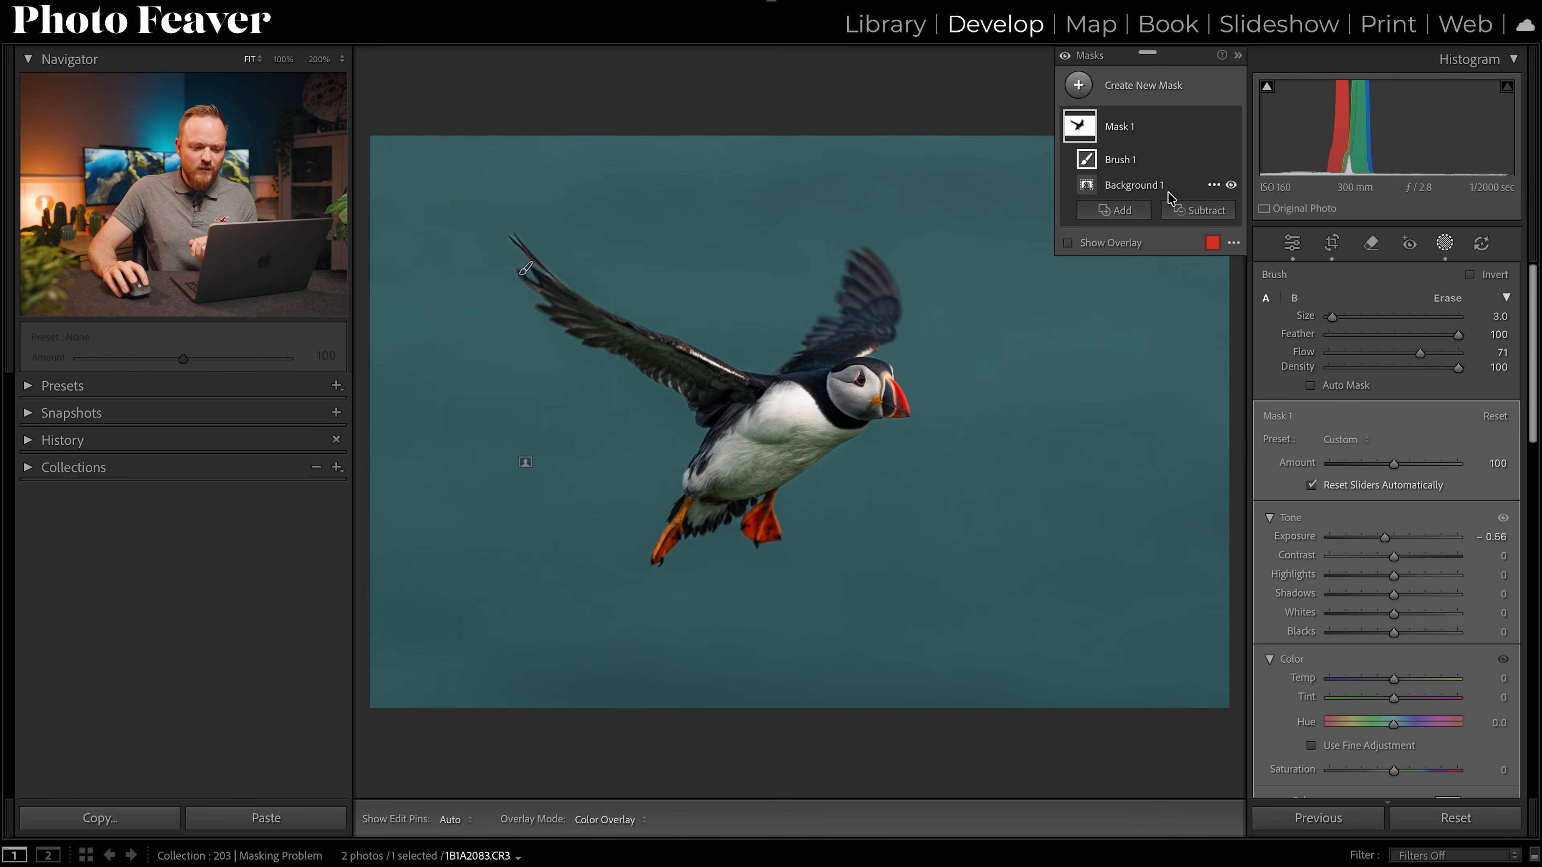
Step: Subtract a circular radial gradient centred on the puffin's body from Mask 1, with a feather of 76
{"action": "left_click", "coordinate": [1183, 216]}
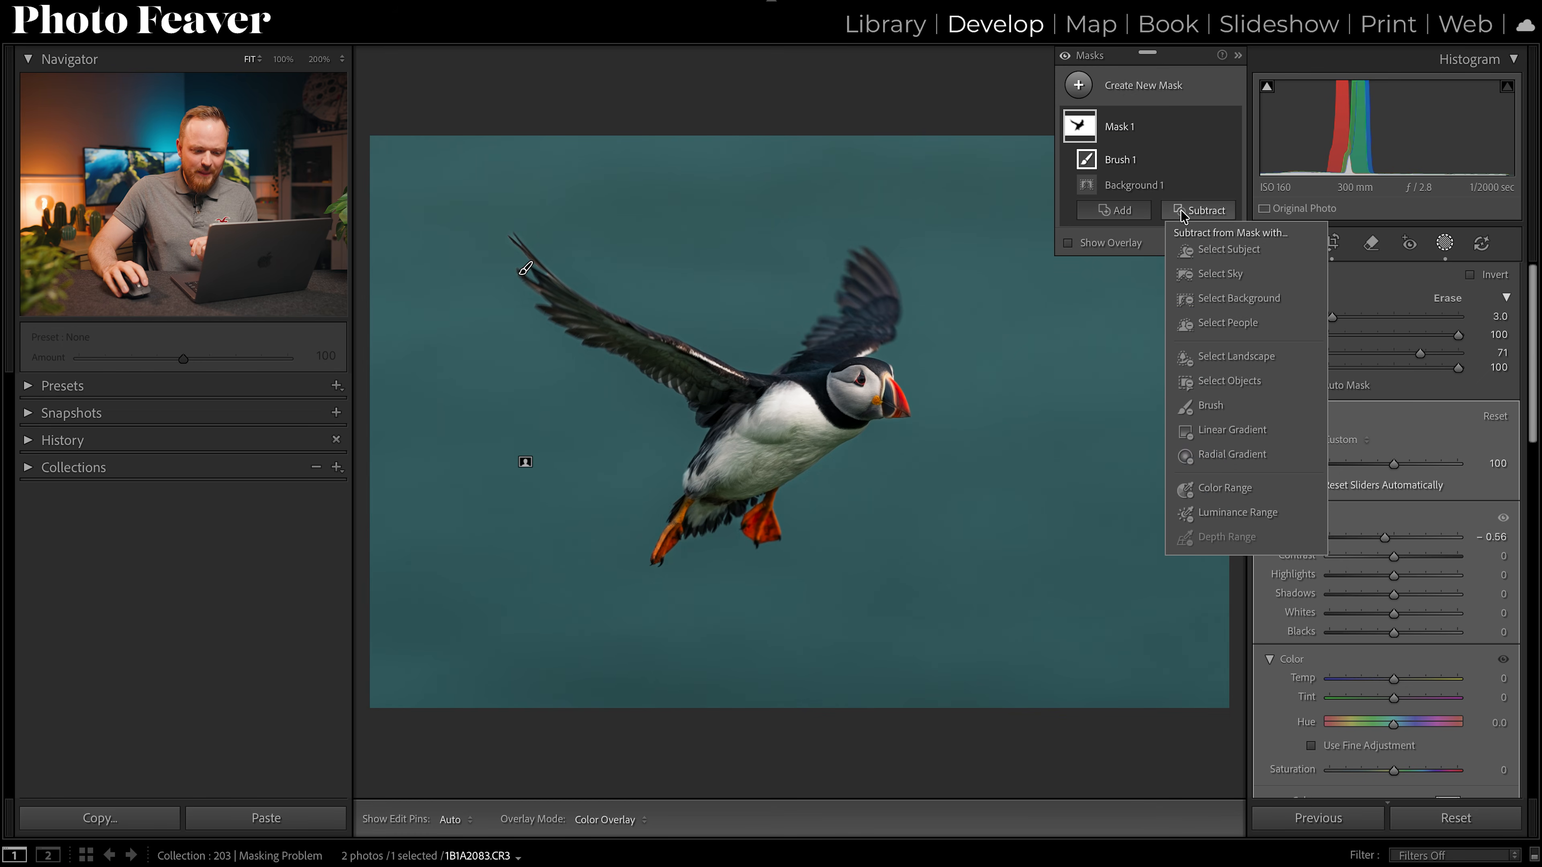
{"action": "left_click", "coordinate": [1215, 457]}
{"action": "left_click_drag", "start_coordinate": [787, 422], "coordinate": [1144, 722]}
{"action": "left_click_drag", "start_coordinate": [778, 433], "coordinate": [779, 492]}
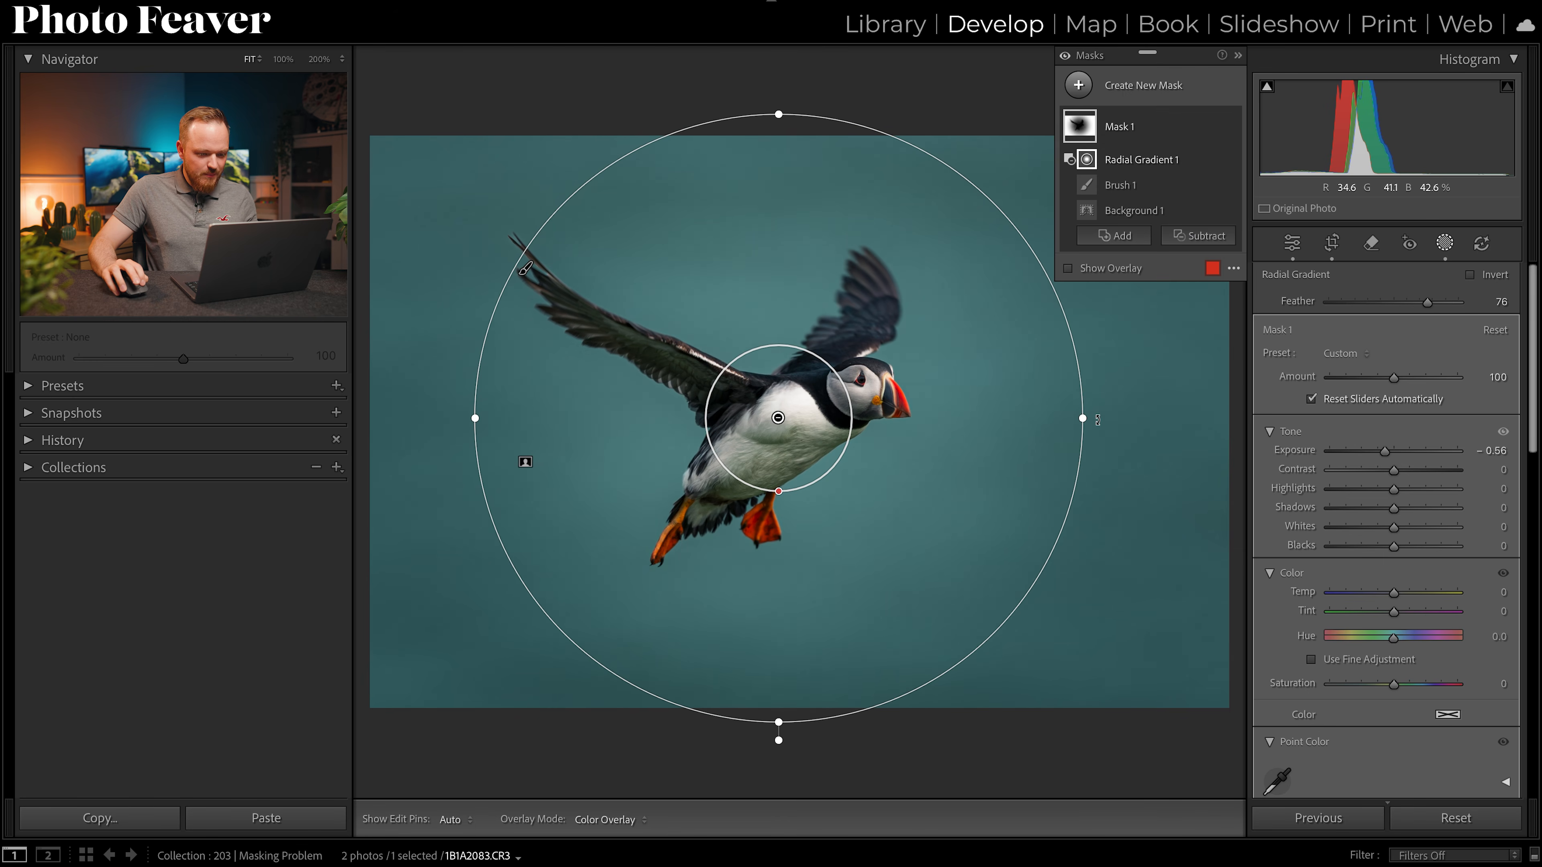
Step: Widen the subtracted radial gradient into an ellipse around the puffin, reduce its feather to 51, and close masking
{"action": "left_click_drag", "start_coordinate": [1082, 420], "coordinate": [1237, 419]}
{"action": "left_click_drag", "start_coordinate": [926, 479], "coordinate": [923, 486]}
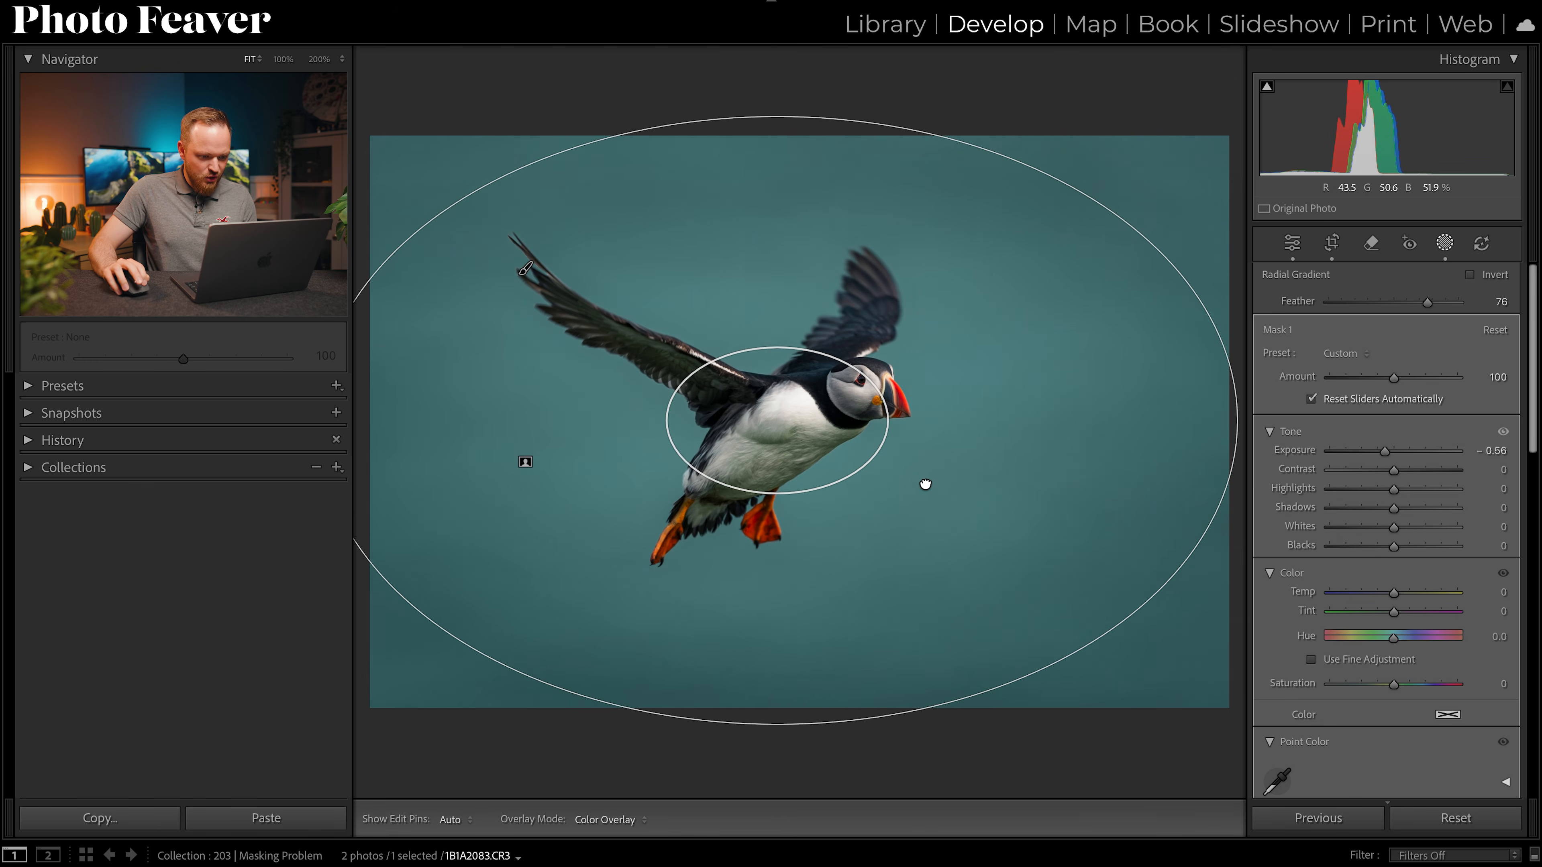
{"action": "left_click_drag", "start_coordinate": [780, 493], "coordinate": [783, 574]}
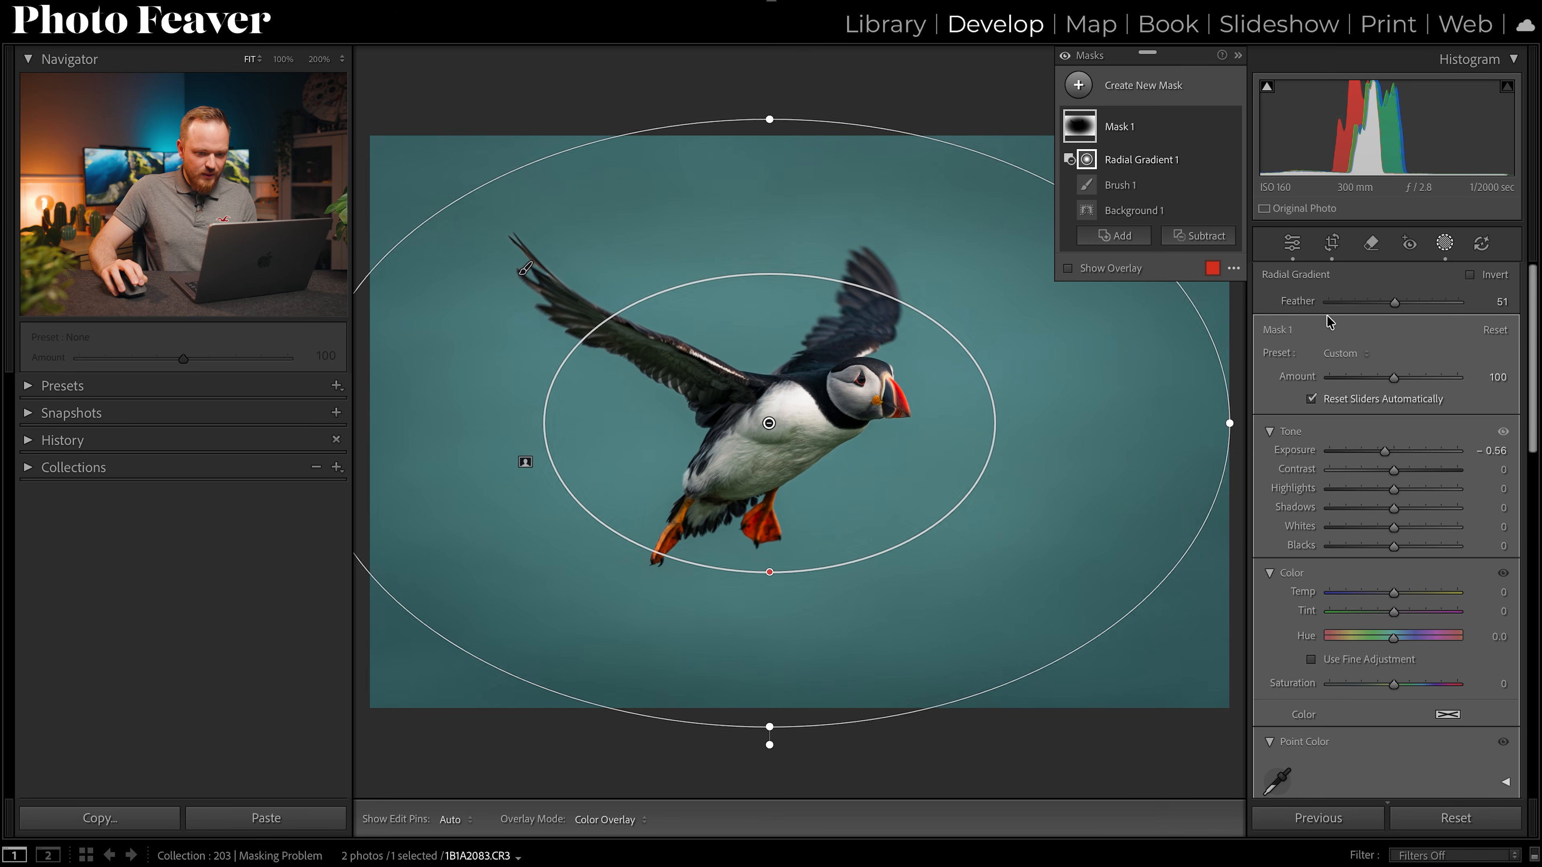
{"action": "left_click", "coordinate": [1293, 255]}
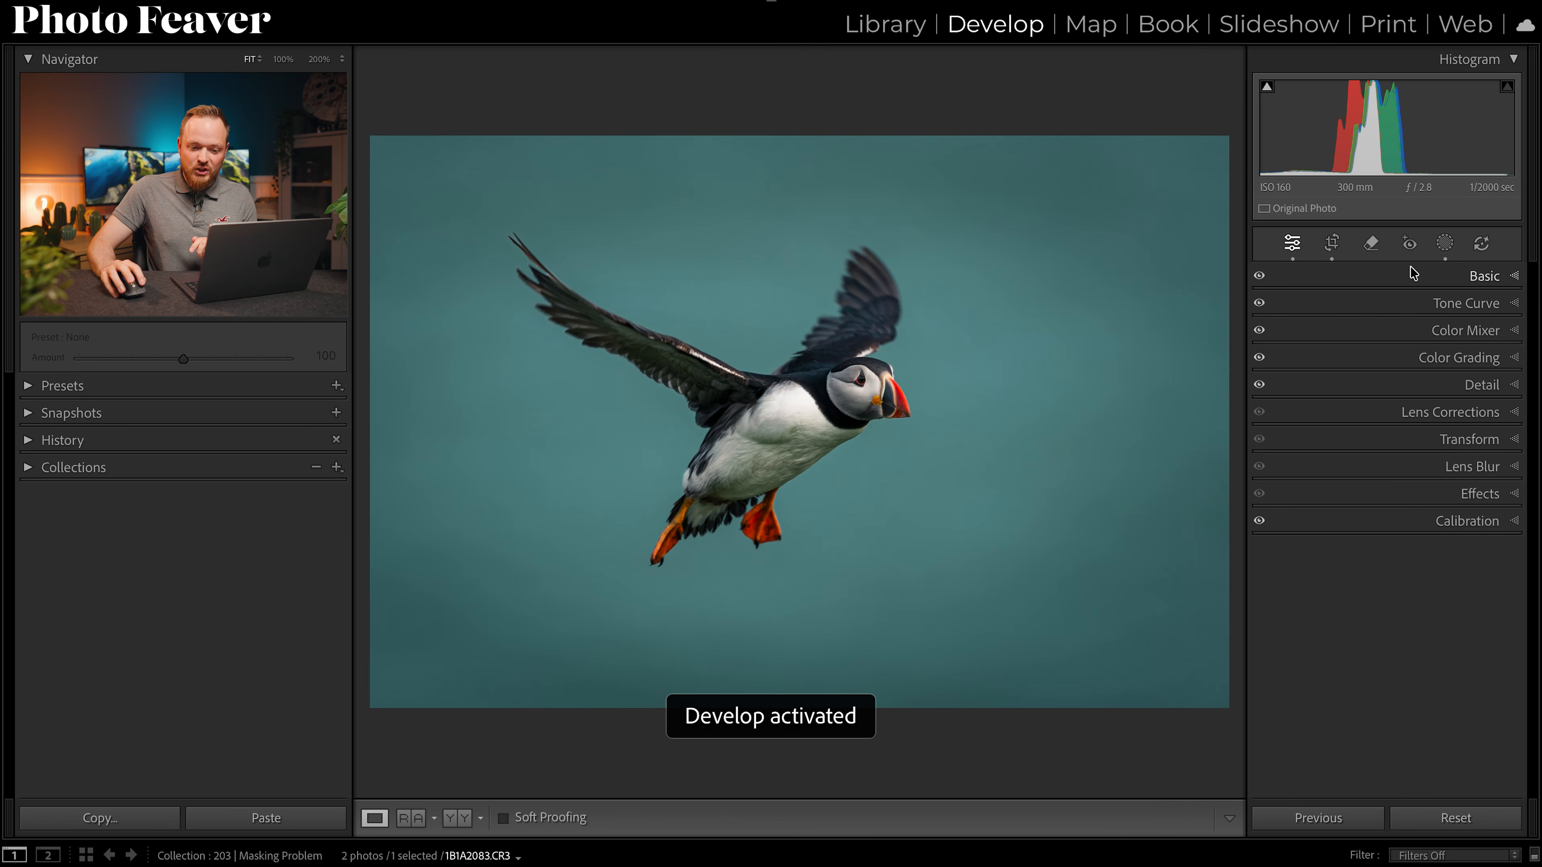
Step: Raise the overall exposure of the puffin photo to +0.45 in the basic adjustments
{"action": "left_click", "coordinate": [1460, 272]}
{"action": "left_click_drag", "start_coordinate": [1395, 461], "coordinate": [1400, 458]}
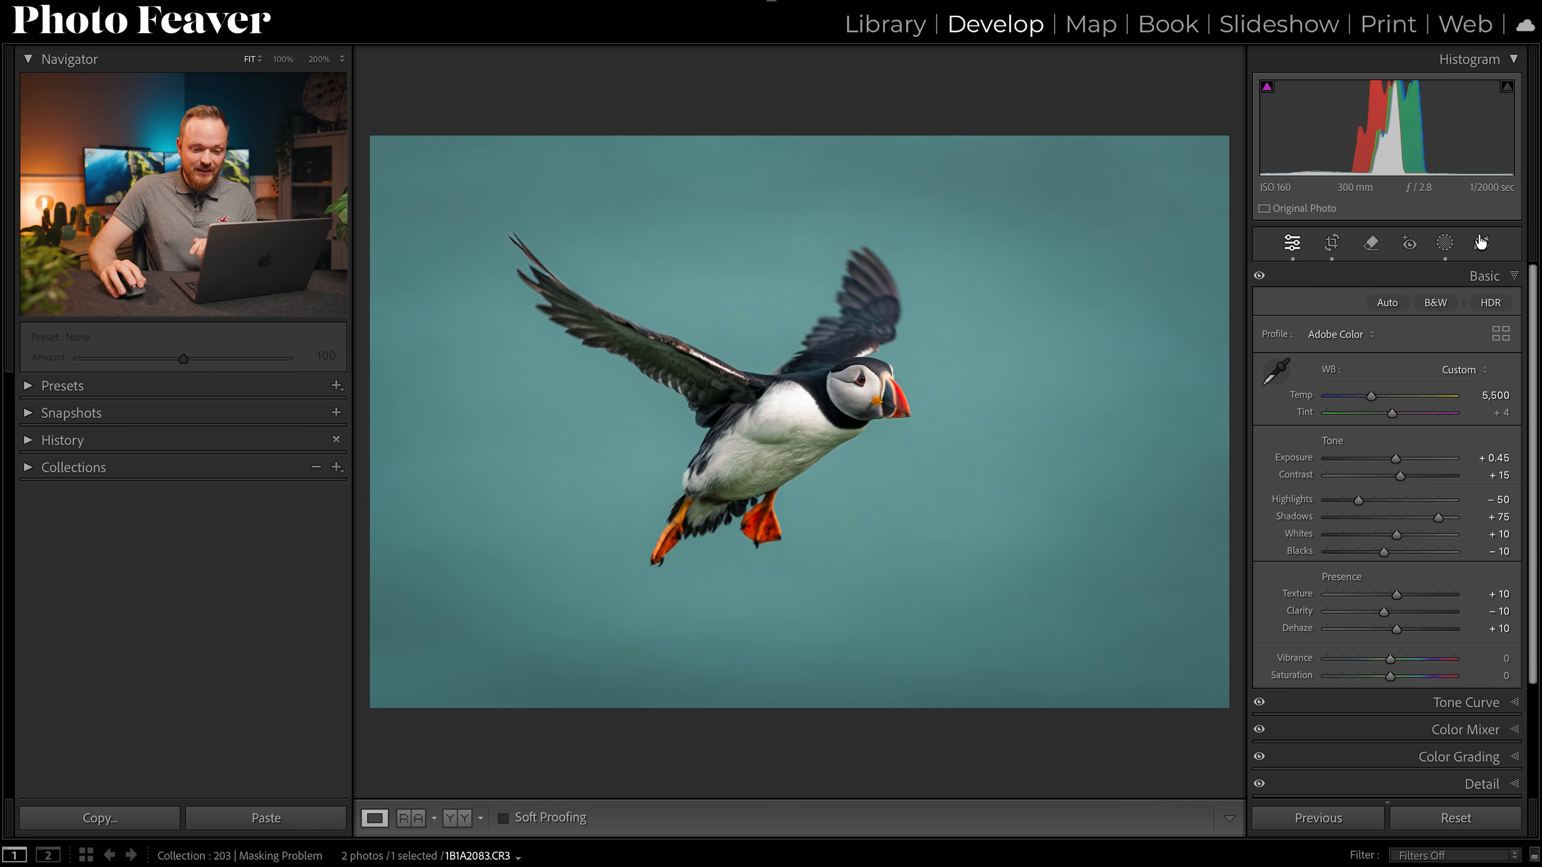
{"action": "left_click", "coordinate": [1485, 277]}
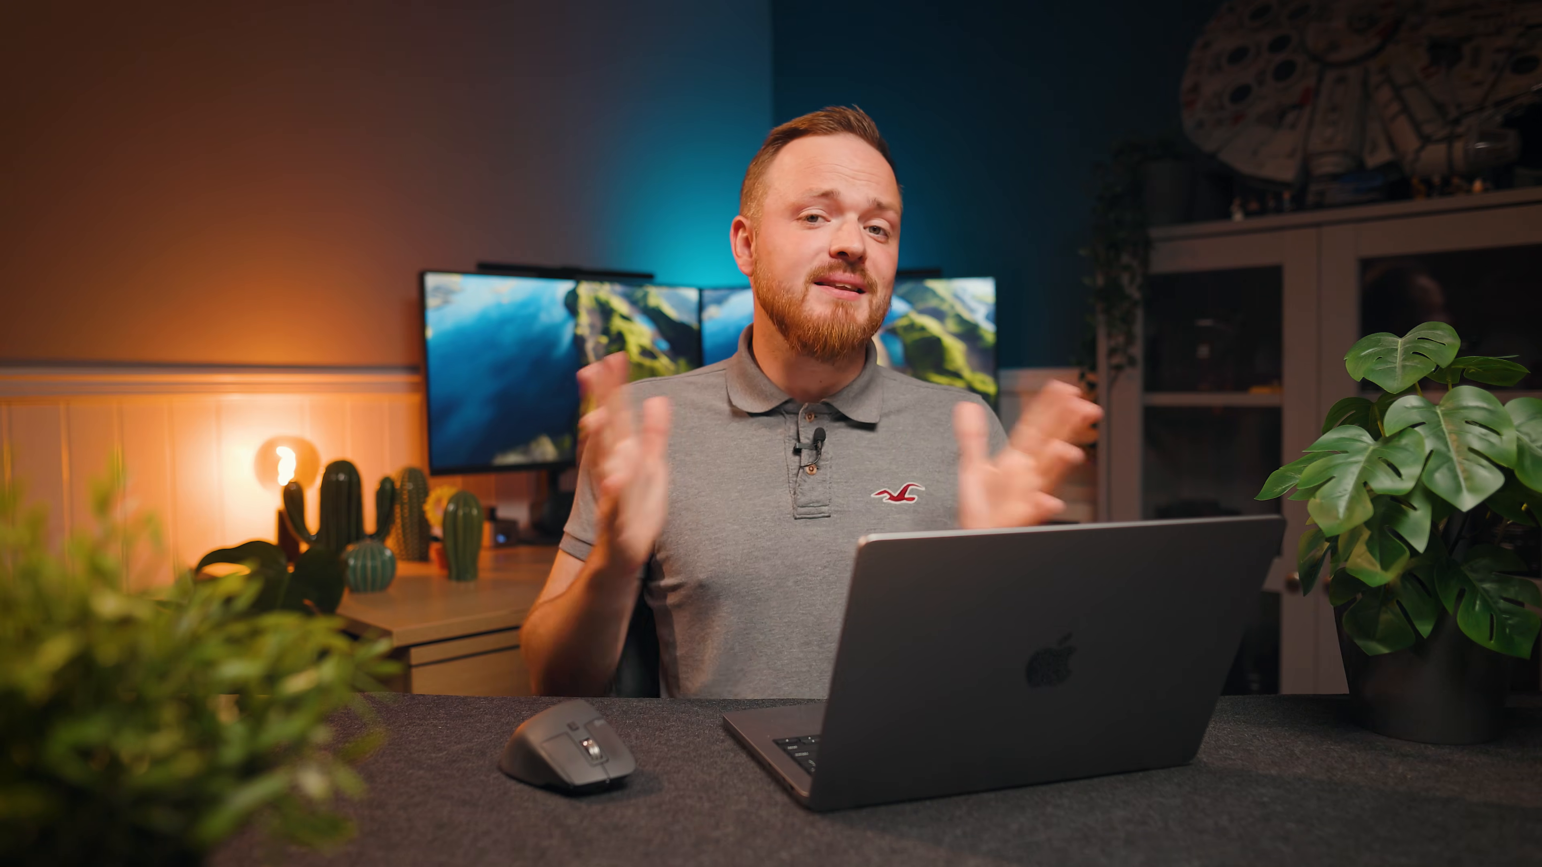